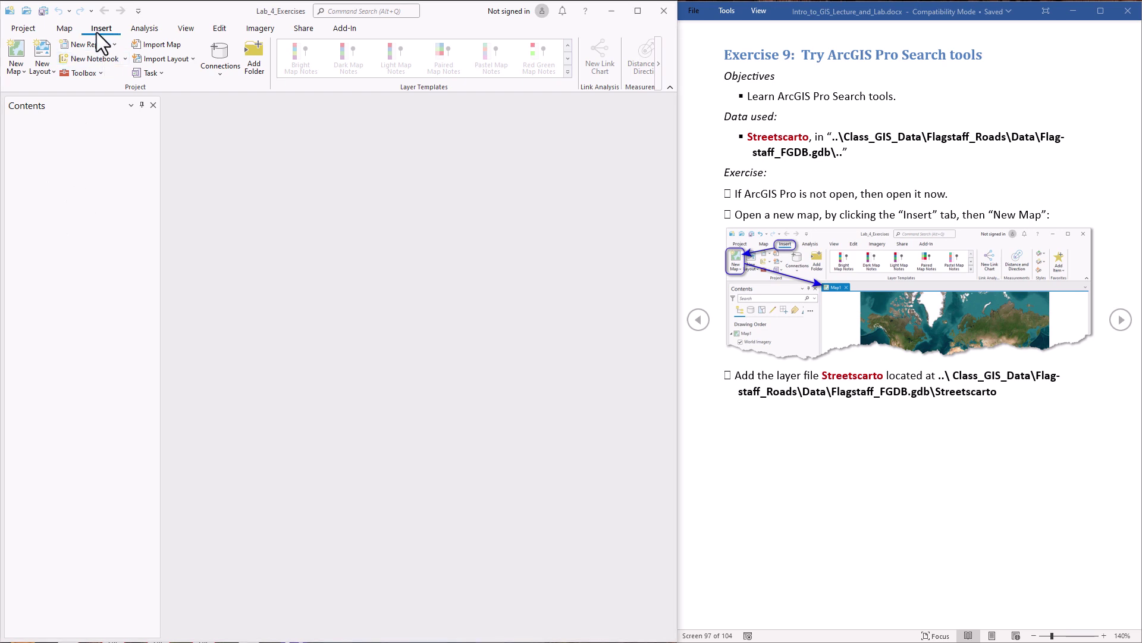
- Create a new map and add Streetscarto from Flagstaff_Roads > Data > Flagstaff_FGDB.gdb
{"action": "left_click", "coordinate": [10, 53]}
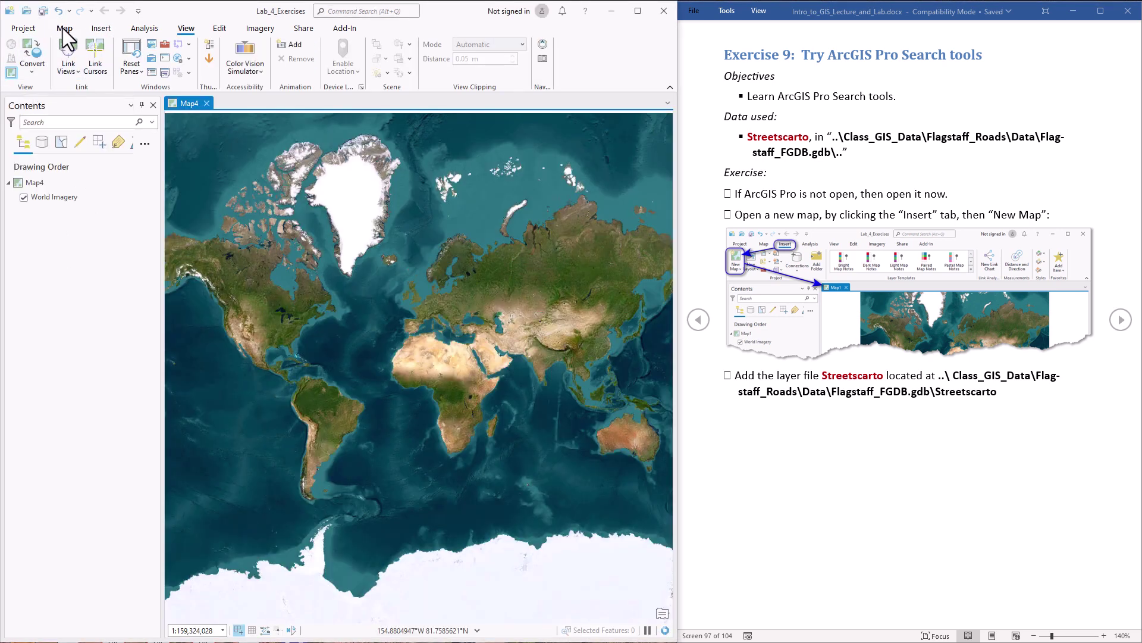
{"action": "left_click", "coordinate": [64, 29]}
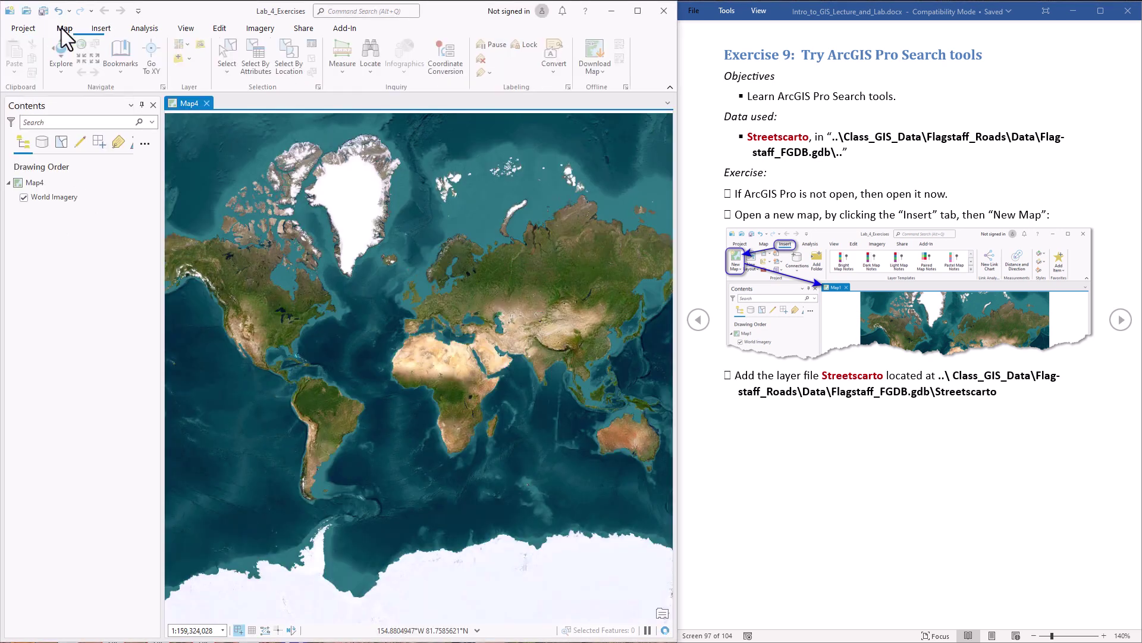
{"action": "left_click", "coordinate": [181, 59]}
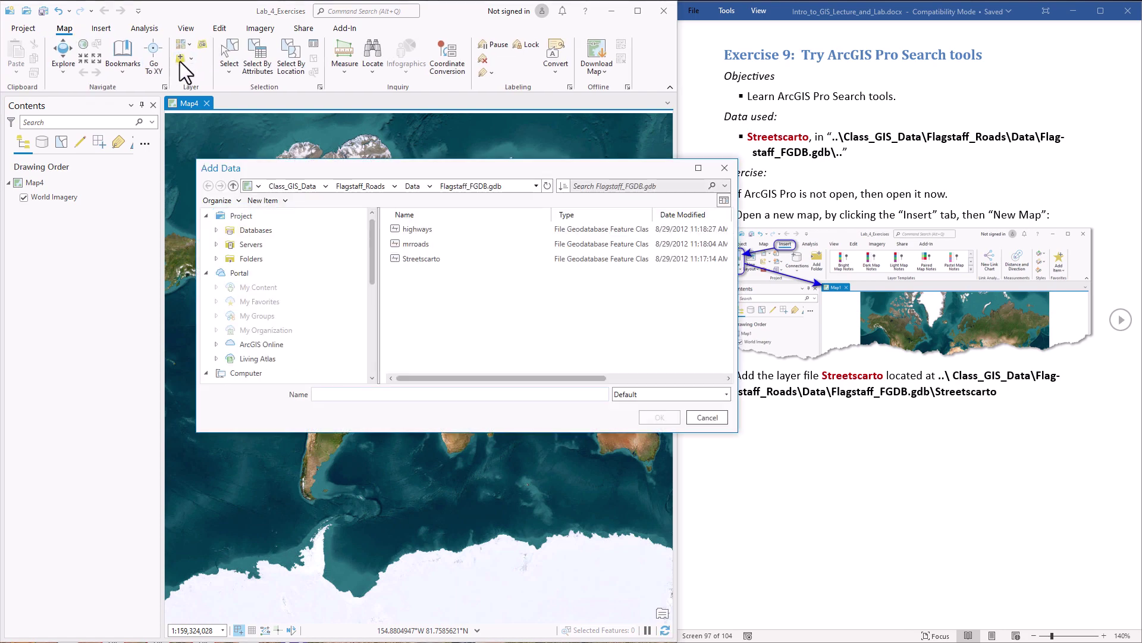
{"action": "left_click", "coordinate": [282, 188]}
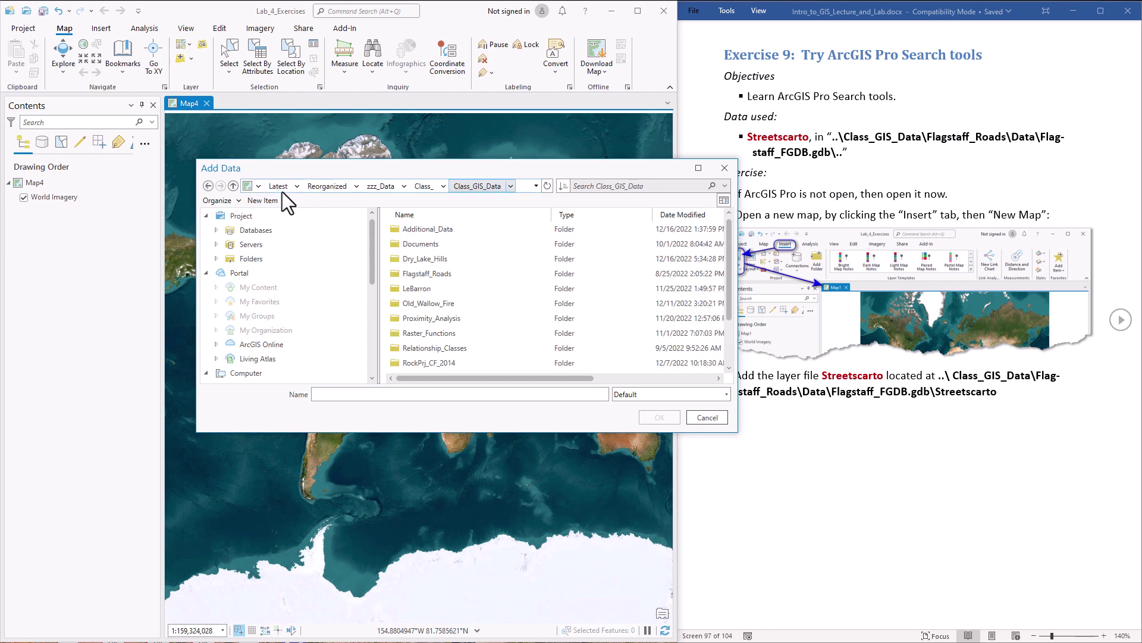
{"action": "double_click", "coordinate": [413, 273]}
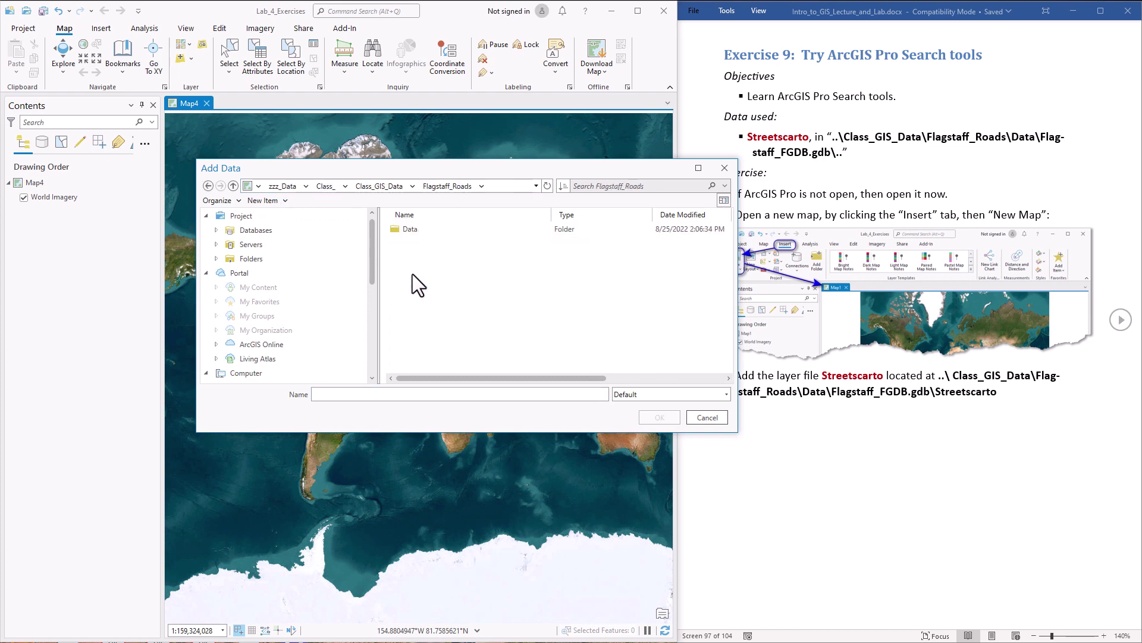
{"action": "double_click", "coordinate": [406, 231]}
{"action": "left_click", "coordinate": [429, 231]}
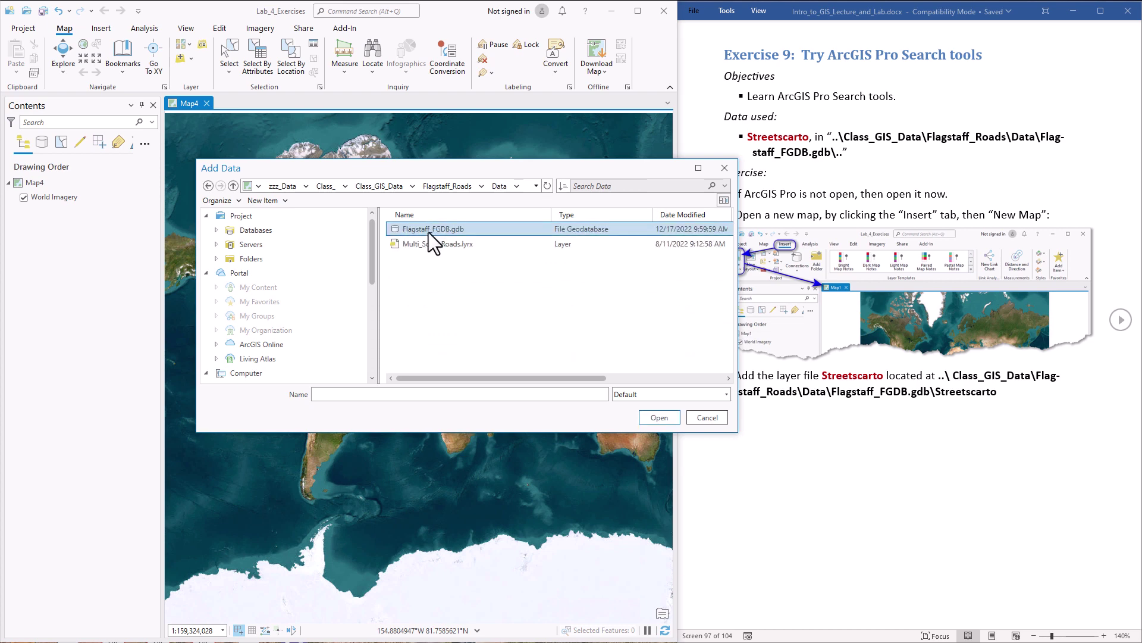
{"action": "double_click", "coordinate": [429, 230]}
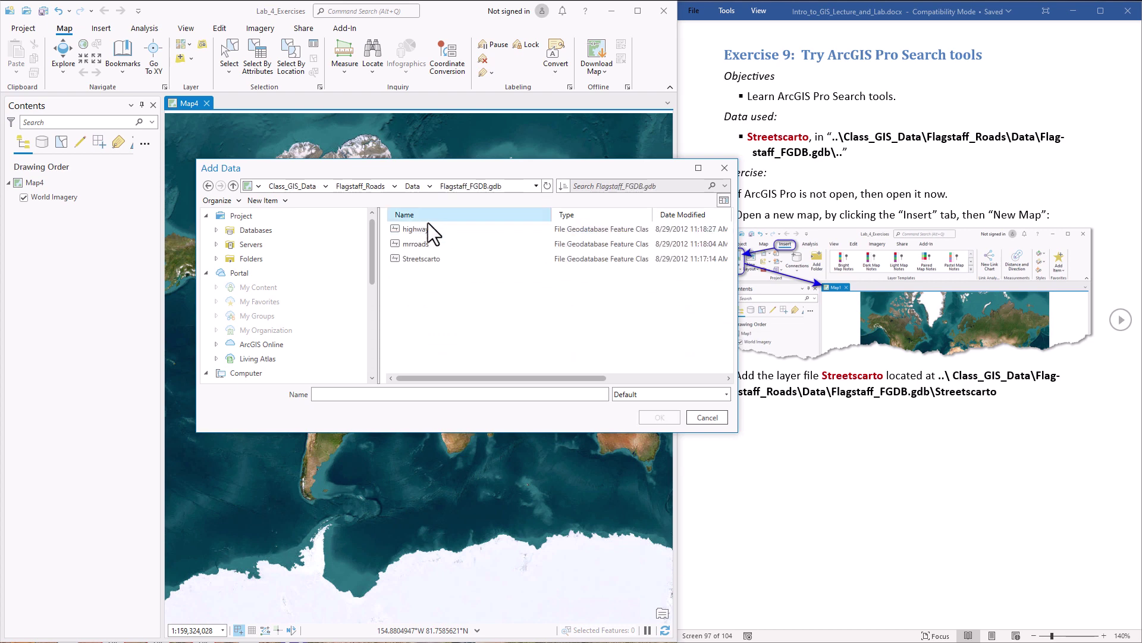
{"action": "left_click", "coordinate": [423, 259]}
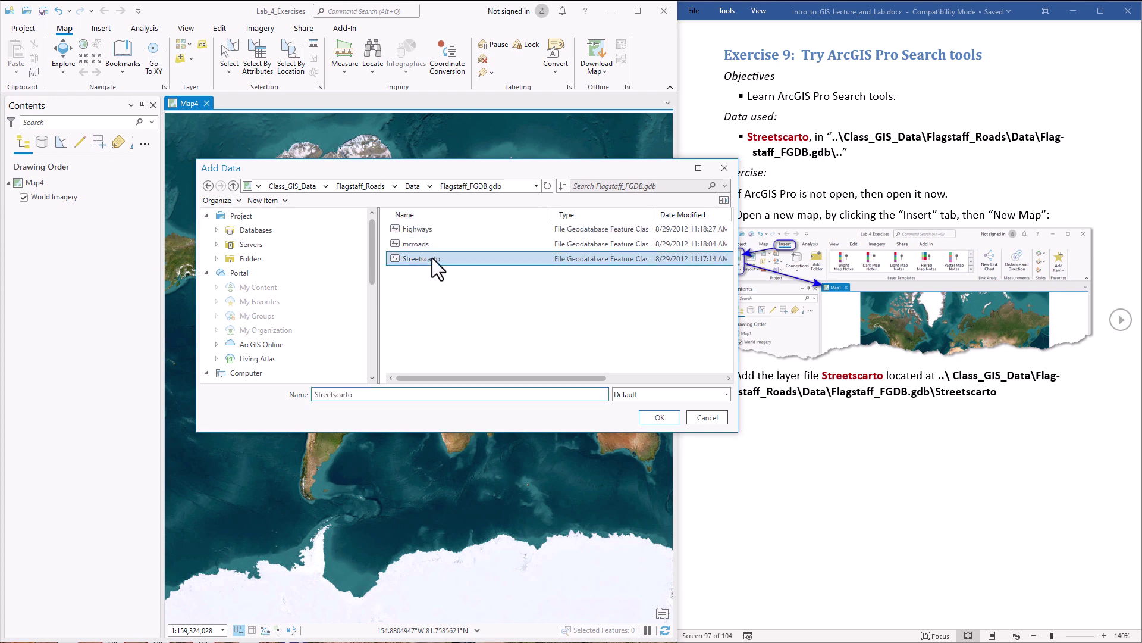
{"action": "left_click", "coordinate": [657, 418]}
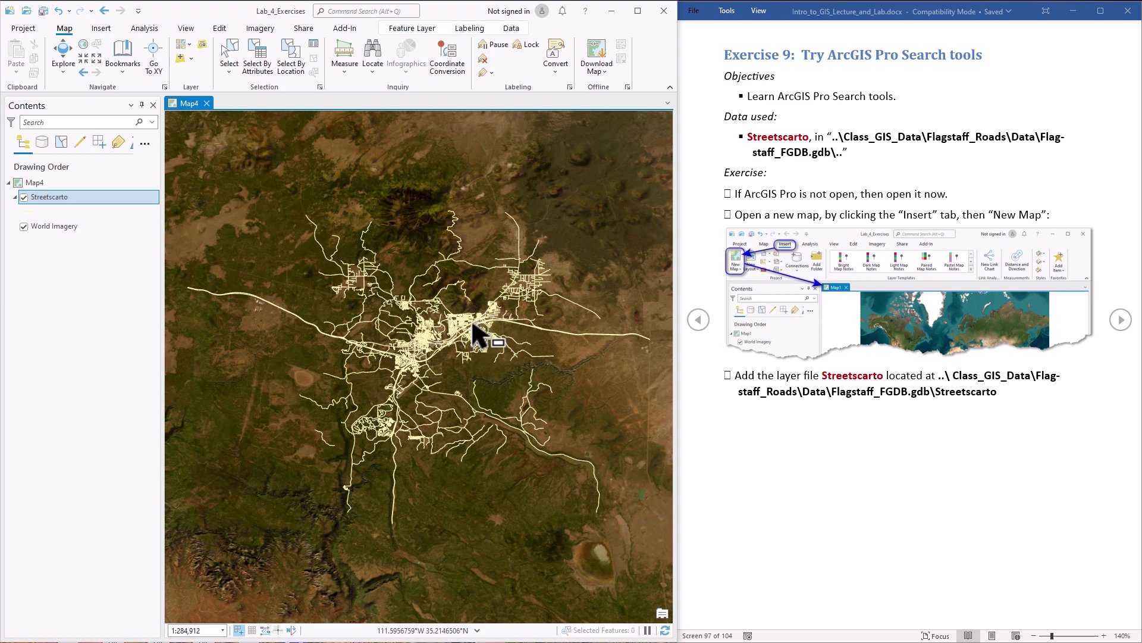
- Open Locate's Layer Search with Search in all layers, All features and Match any part
{"action": "left_click", "coordinate": [1121, 321]}
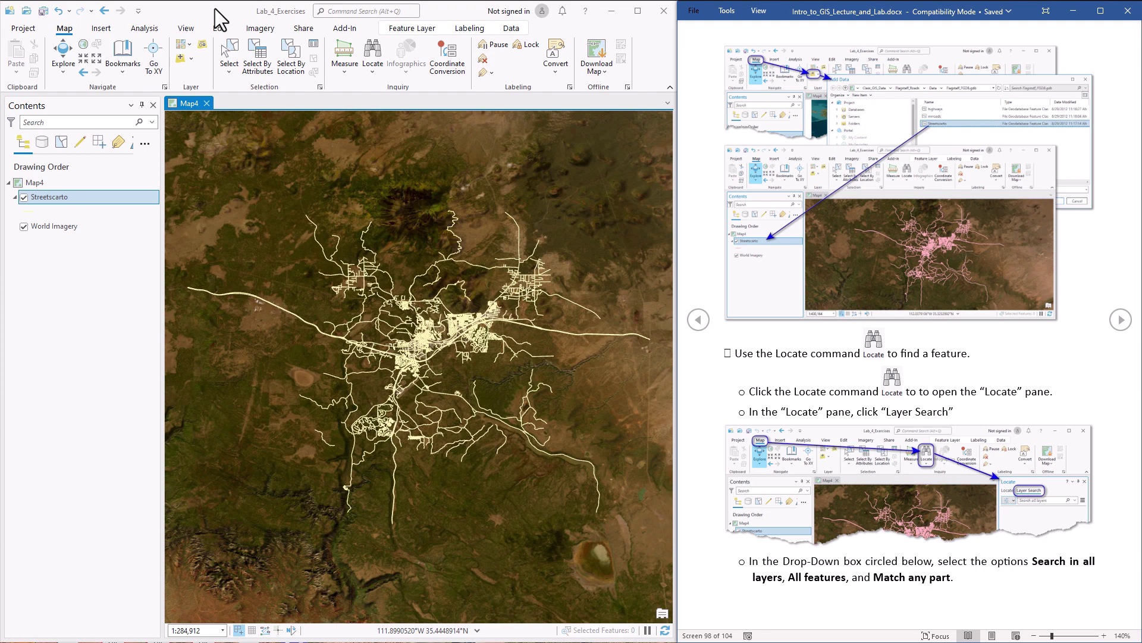
{"action": "left_click", "coordinate": [57, 31]}
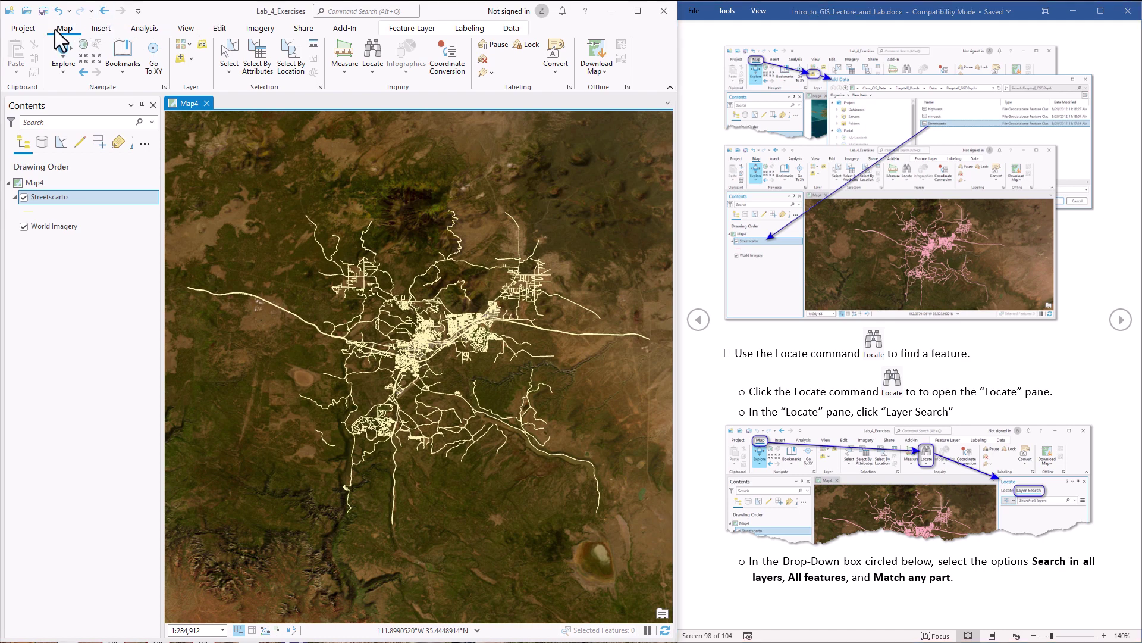
{"action": "left_click", "coordinate": [372, 55]}
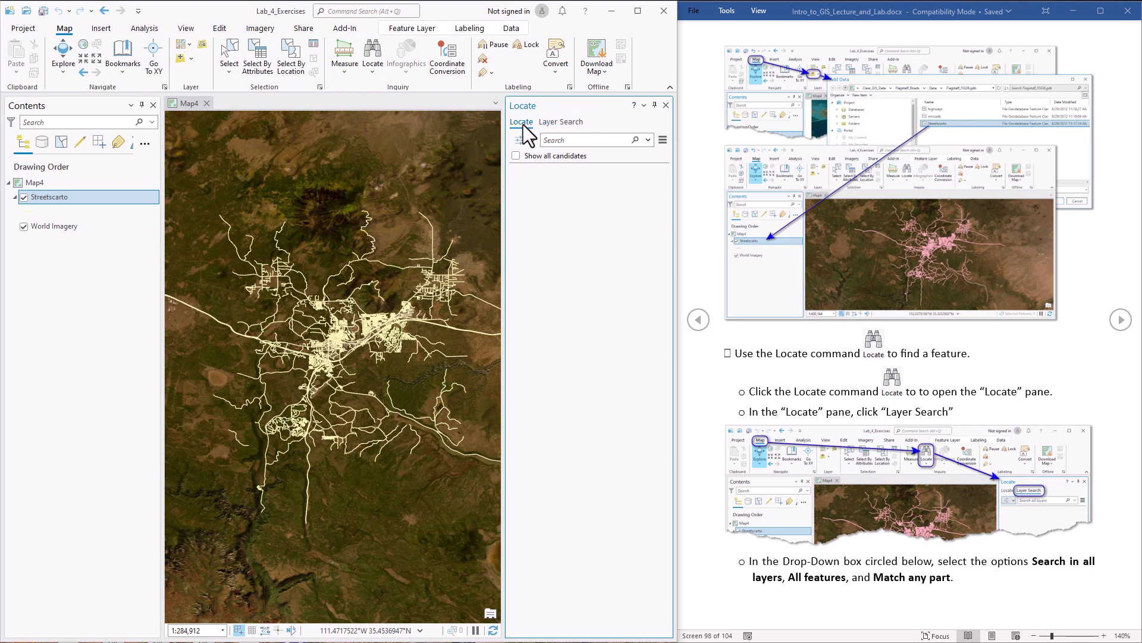
{"action": "left_click", "coordinate": [555, 121]}
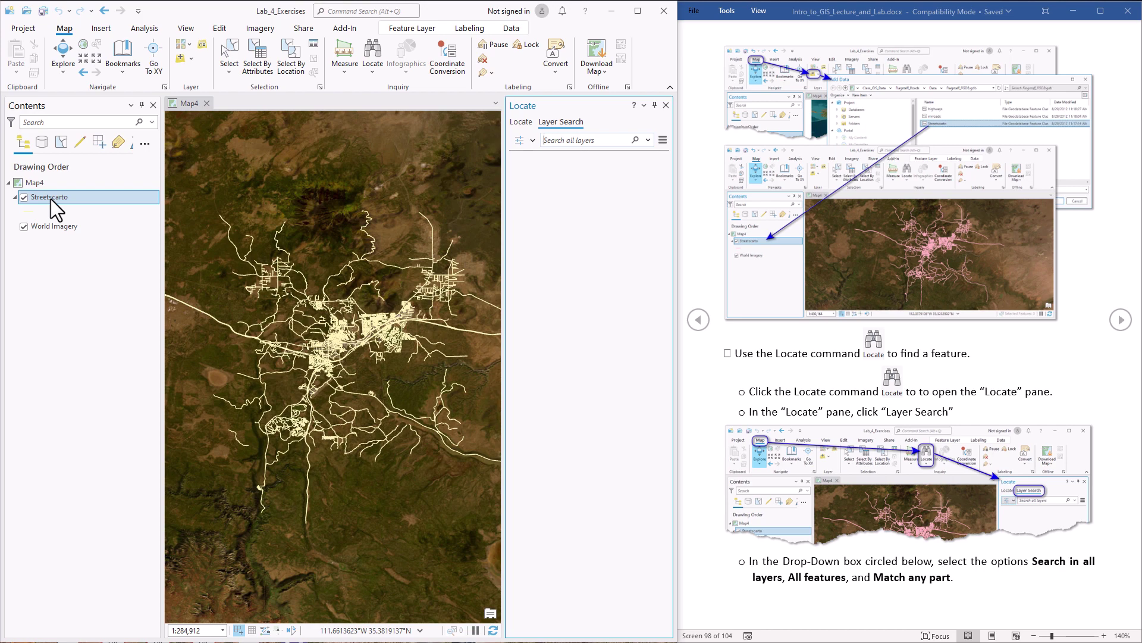
{"action": "left_click", "coordinate": [530, 141]}
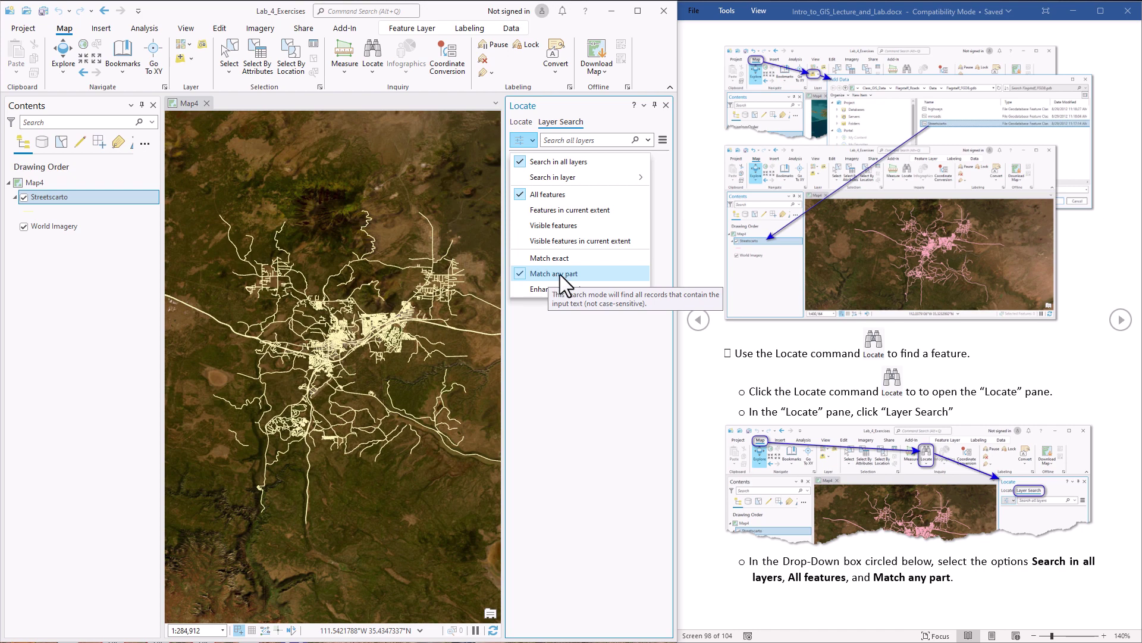
- Search the layers for McConnell
{"action": "left_click", "coordinate": [564, 141]}
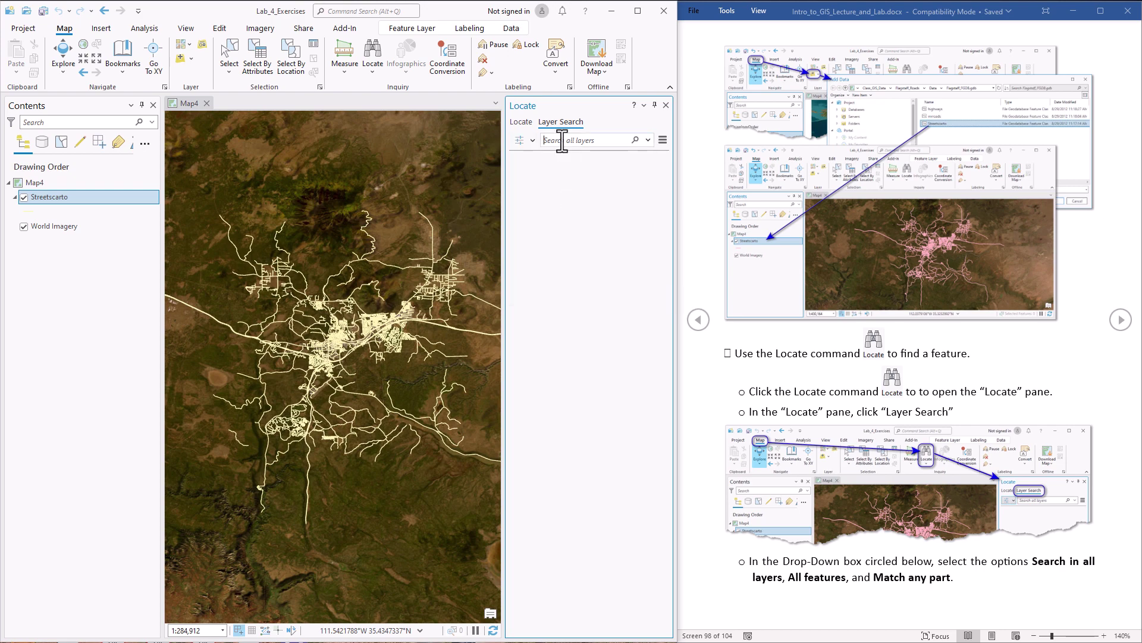
{"action": "type", "text": "McConnell"}
{"action": "key", "text": "Return"}
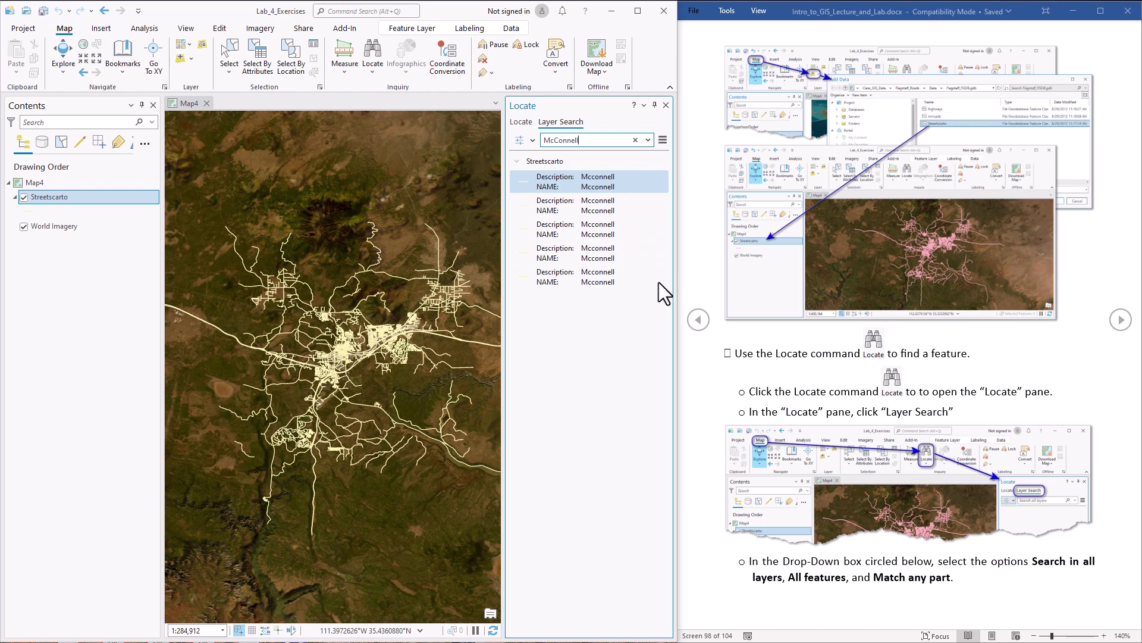
- Zoom to the first and last McConnell results, then select all five result rows
{"action": "right_click", "coordinate": [634, 182]}
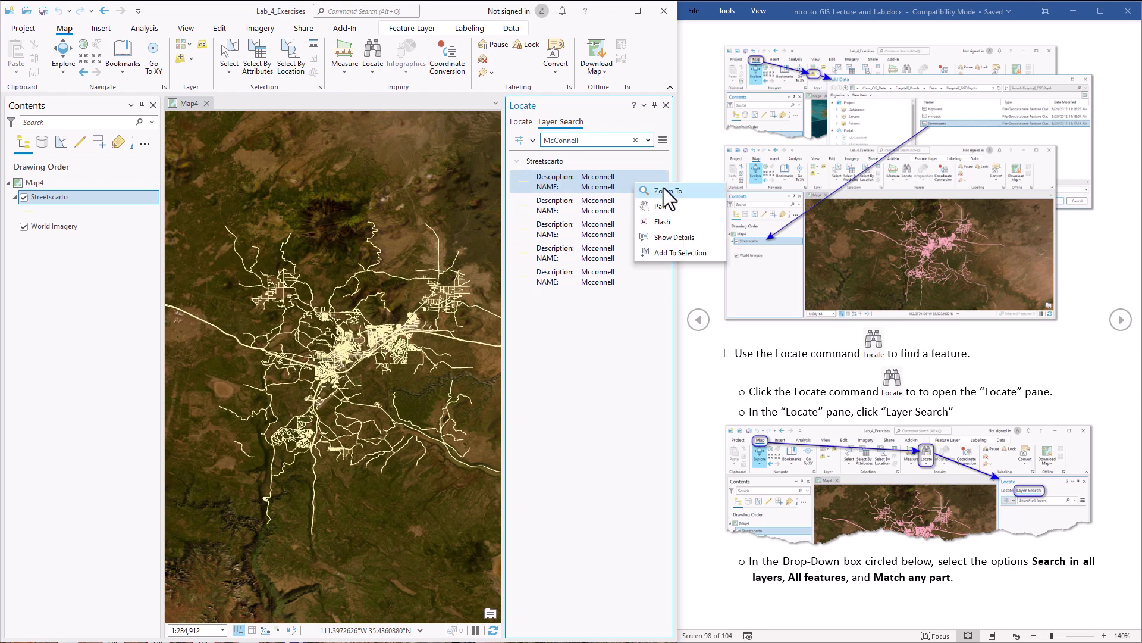
{"action": "left_click", "coordinate": [663, 190]}
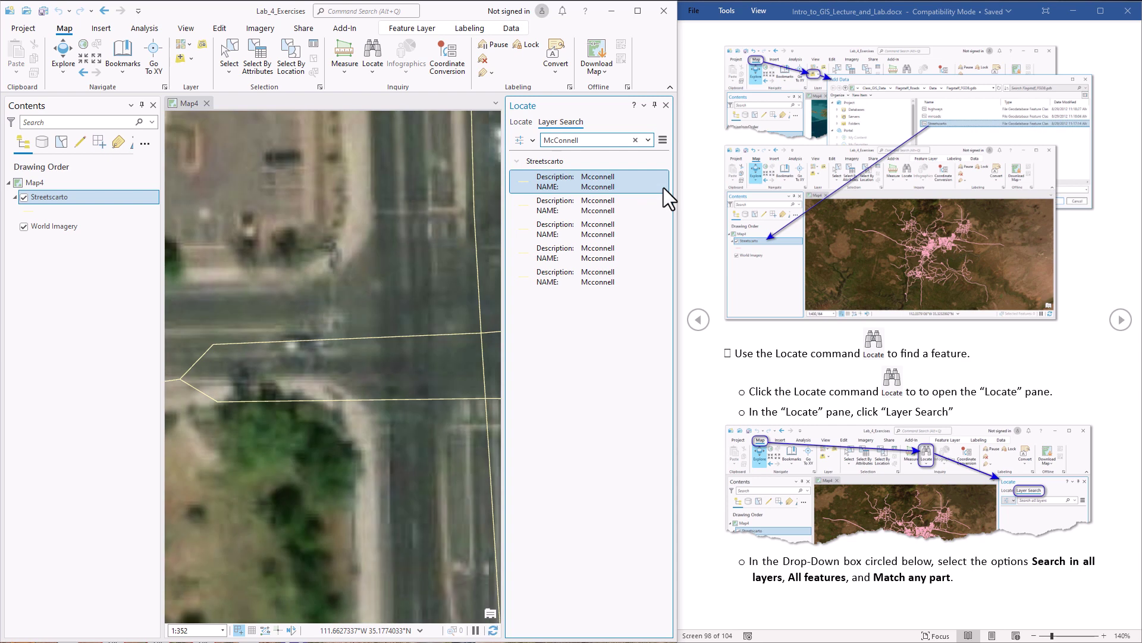
{"action": "right_click", "coordinate": [633, 279]}
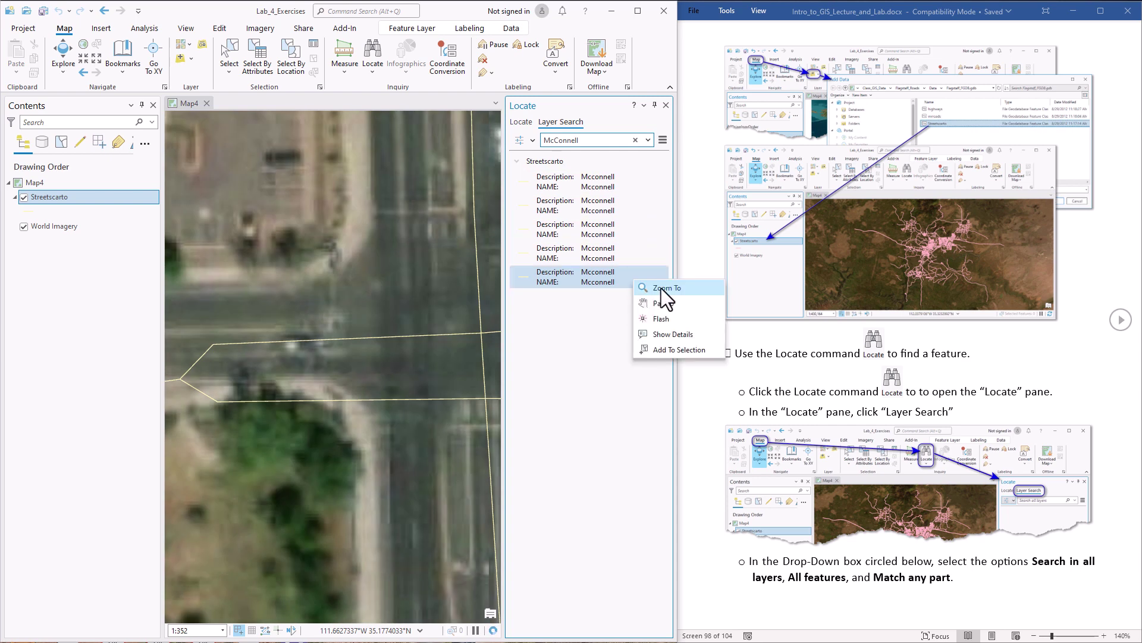
{"action": "left_click", "coordinate": [662, 288]}
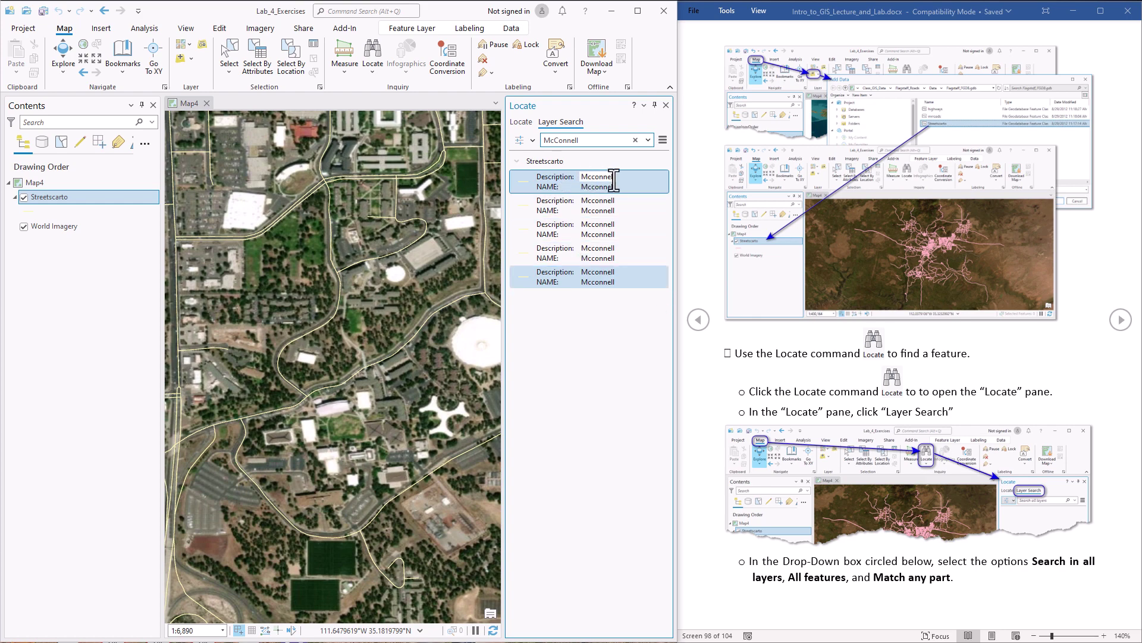
{"action": "left_click", "coordinate": [642, 180]}
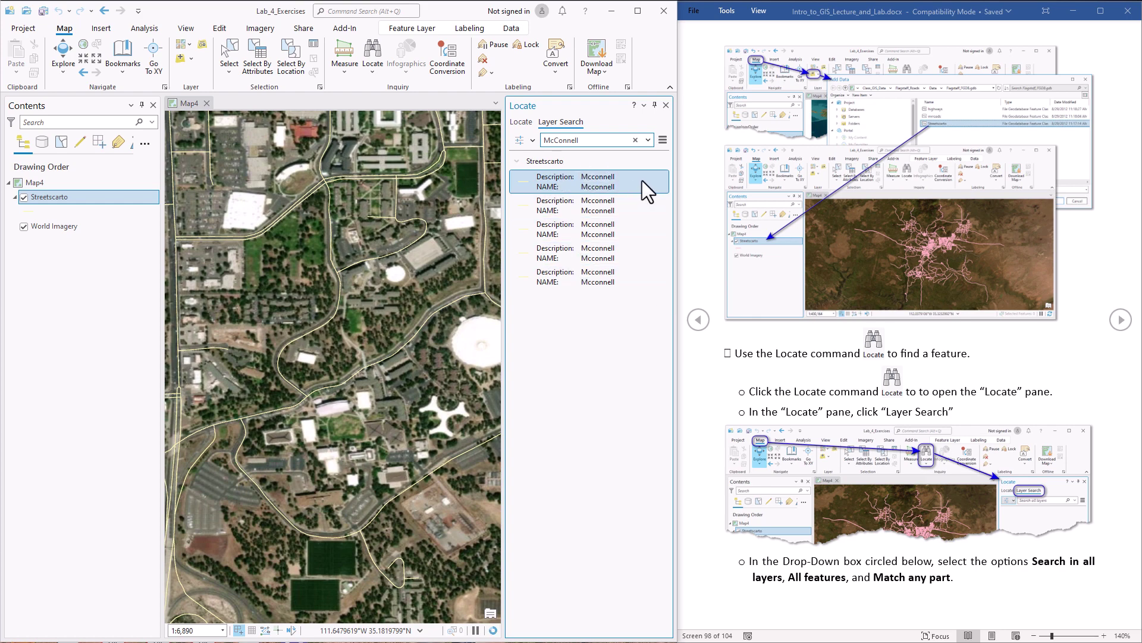
{"action": "left_click", "coordinate": [634, 277], "text": "shift"}
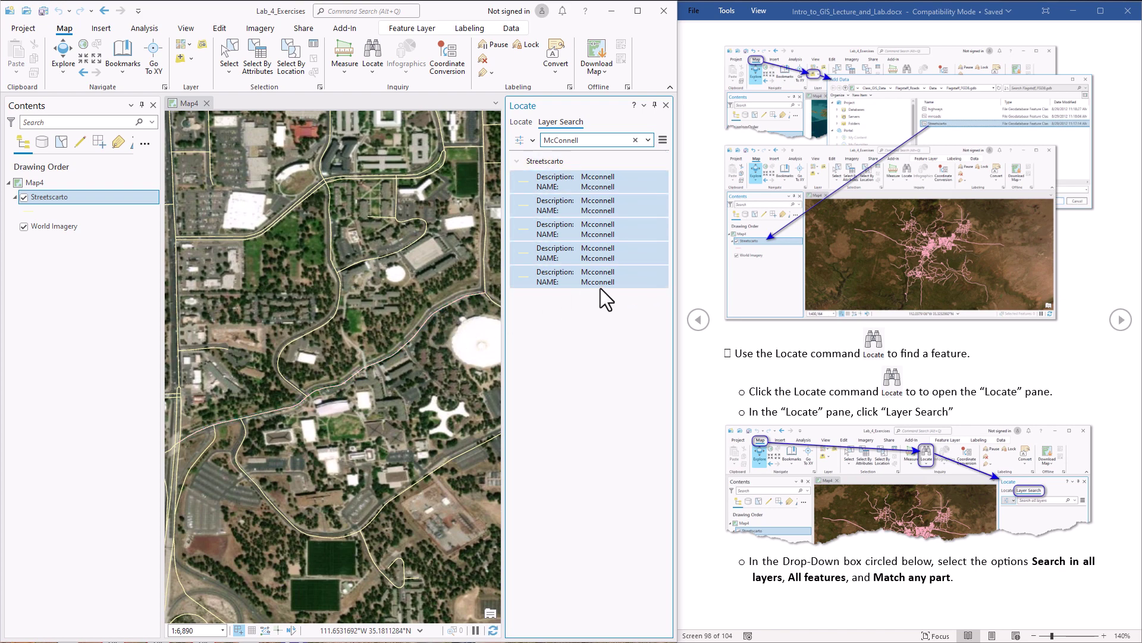
- Add the five McConnell results to the map selection and zoom to the selected road
{"action": "right_click", "coordinate": [638, 255]}
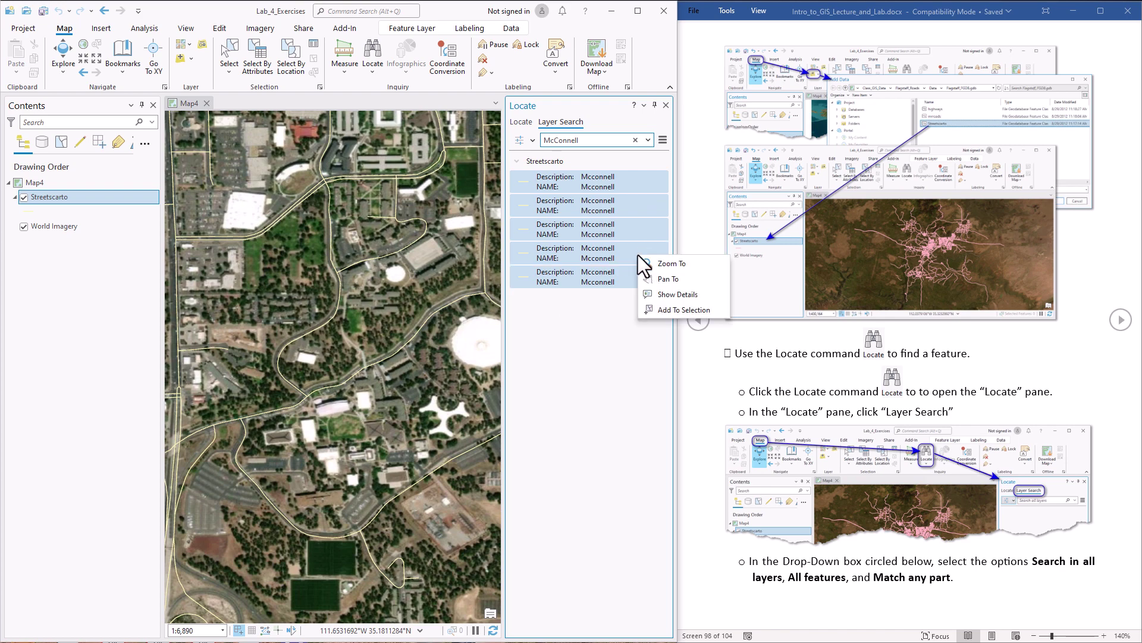
{"action": "left_click", "coordinate": [669, 308]}
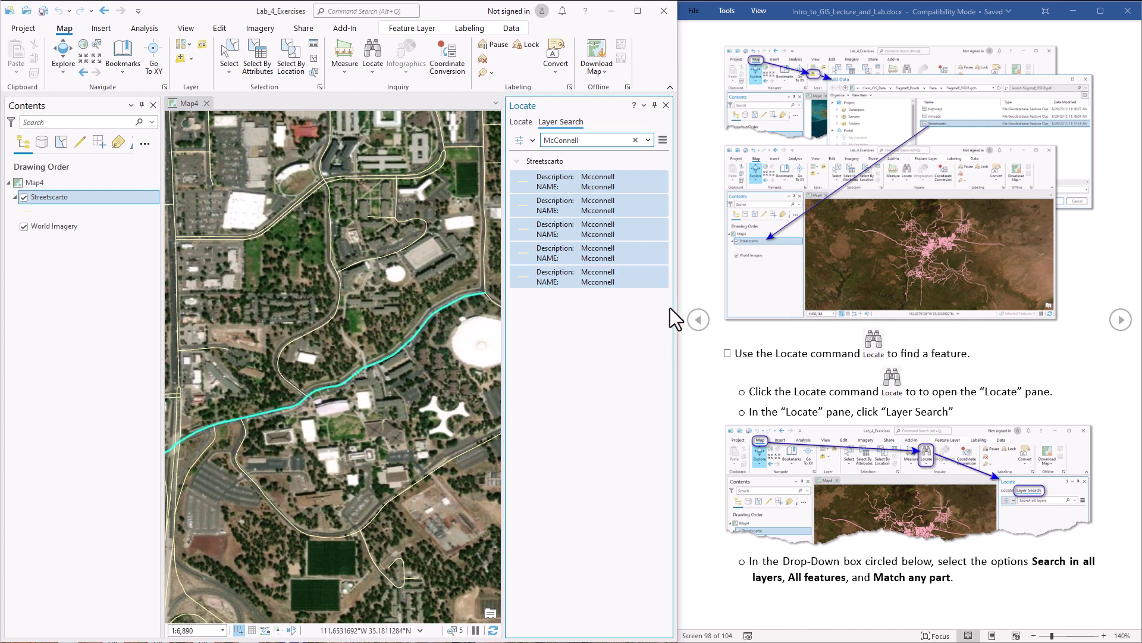
{"action": "right_click", "coordinate": [638, 277]}
{"action": "left_click", "coordinate": [662, 284]}
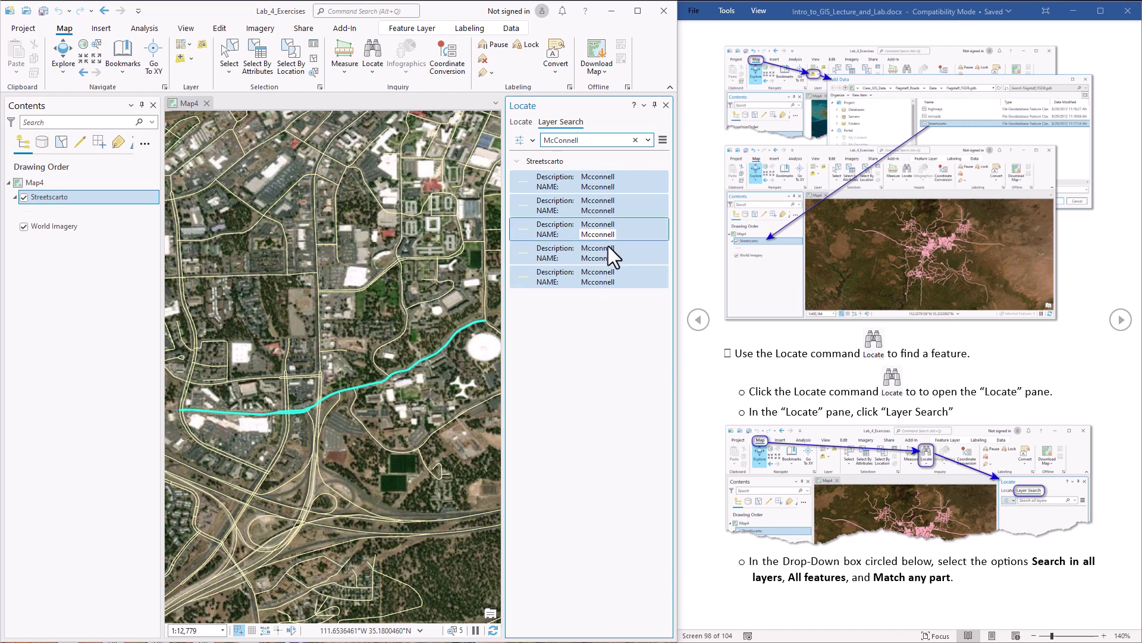
- Switch Locate back to address search and clear the McConnell query
{"action": "left_click", "coordinate": [1125, 315]}
{"action": "left_click", "coordinate": [1125, 316]}
{"action": "left_click", "coordinate": [1125, 315]}
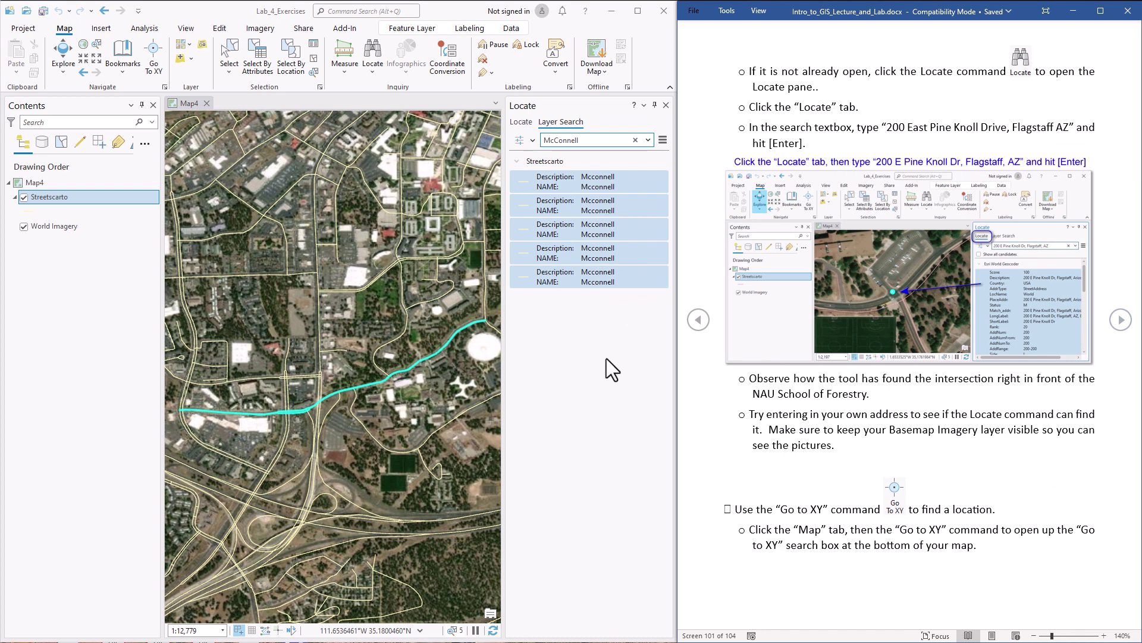
{"action": "left_click", "coordinate": [522, 123]}
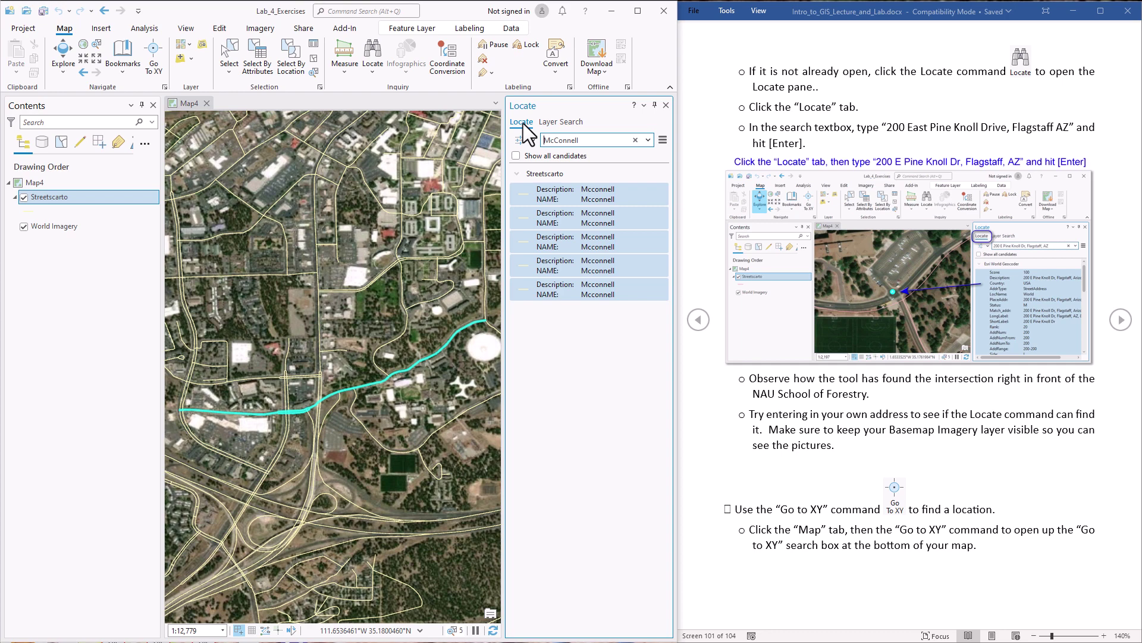
{"action": "left_click_drag", "start_coordinate": [57, 202], "coordinate": [595, 232]}
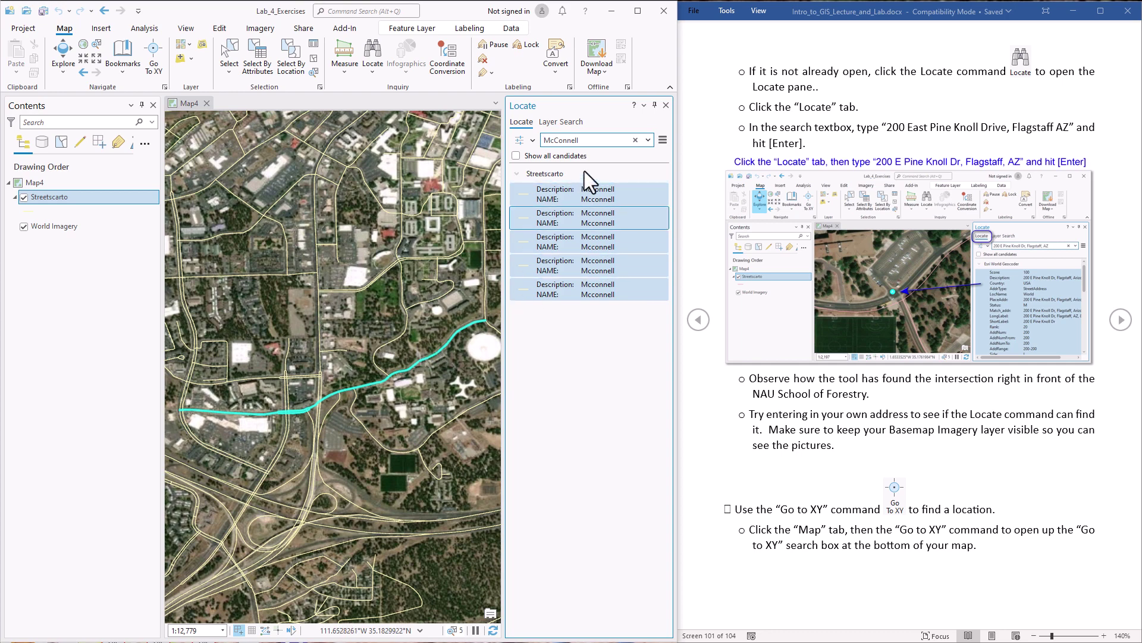
{"action": "left_click", "coordinate": [636, 140]}
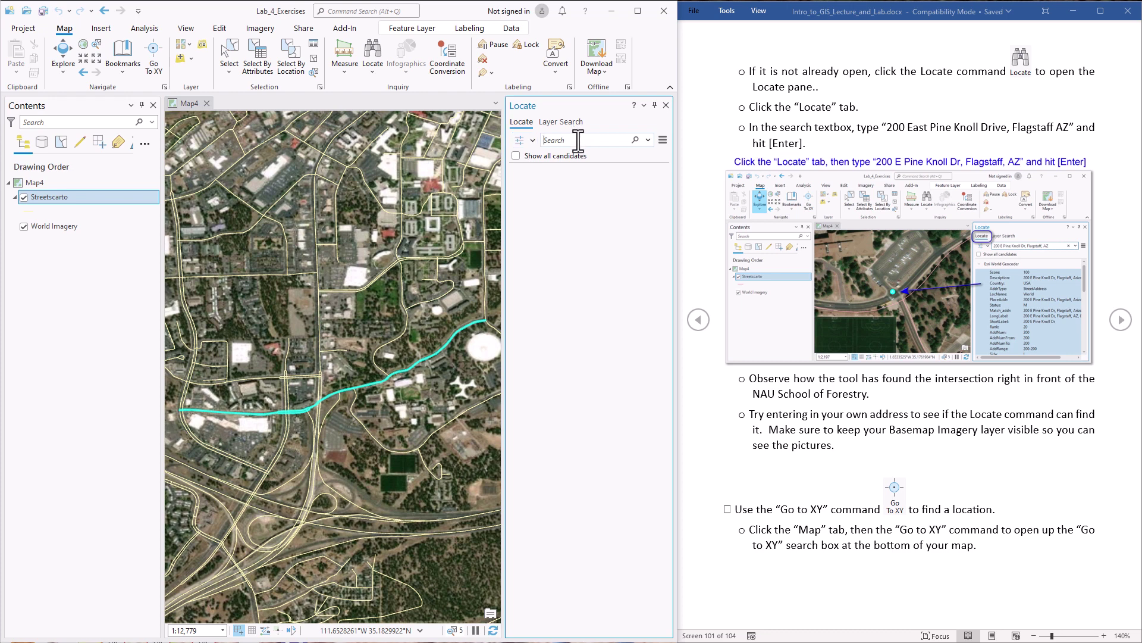
- Copy '200 East Pine Knoll Drive, Flagstaff AZ' from the instructions and geocode it in Locate
{"action": "left_click", "coordinate": [896, 130]}
{"action": "left_click_drag", "start_coordinate": [887, 128], "coordinate": [1071, 131]}
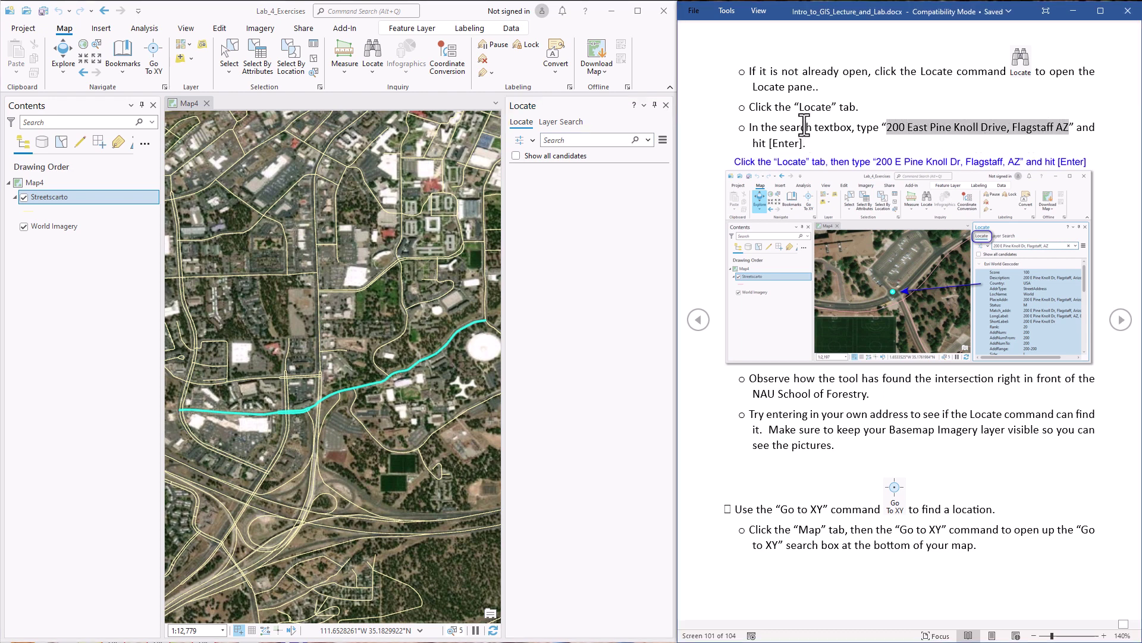
{"action": "key", "text": "ctrl+c"}
{"action": "left_click", "coordinate": [580, 140]}
{"action": "key", "text": "ctrl+v"}
{"action": "key", "text": "Return"}
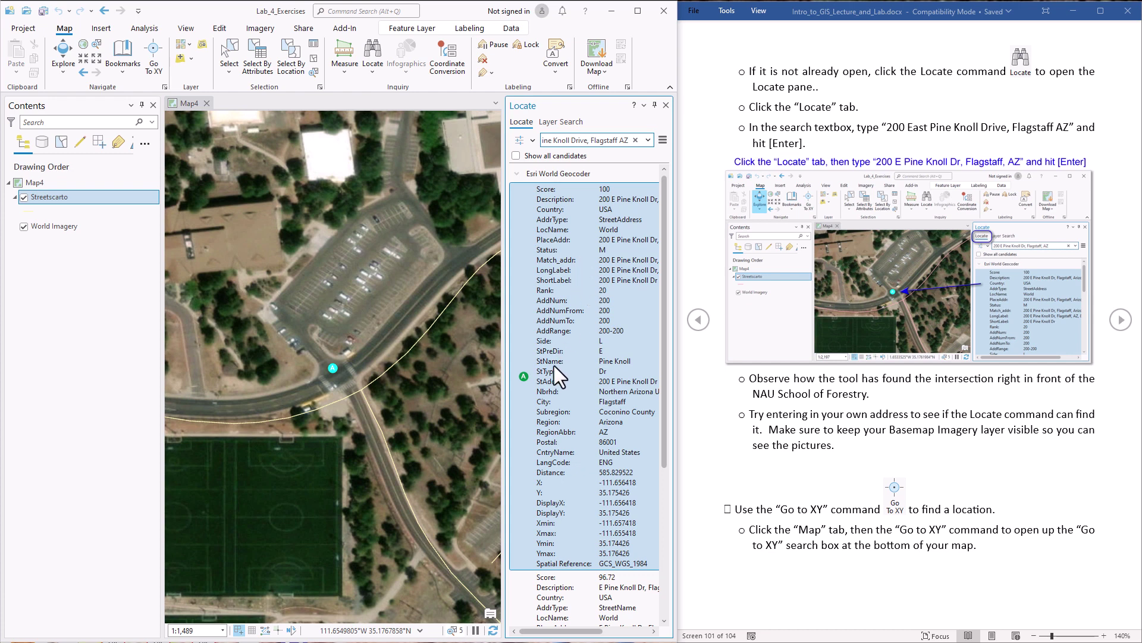
{"action": "left_click_drag", "start_coordinate": [522, 376], "coordinate": [360, 376]}
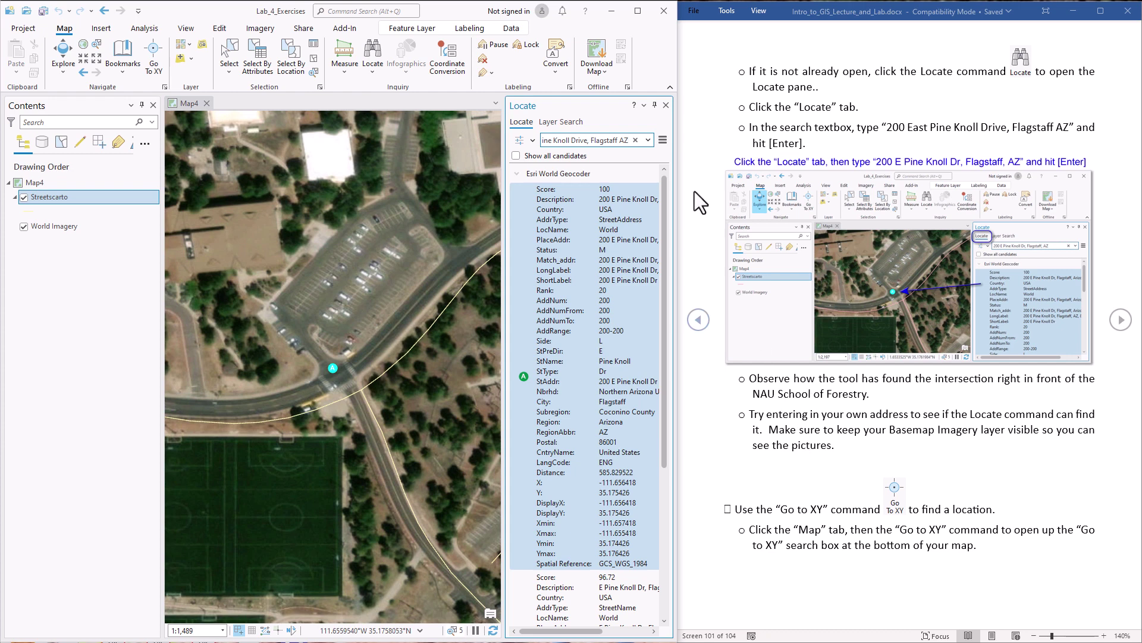
{"action": "left_click", "coordinate": [623, 138]}
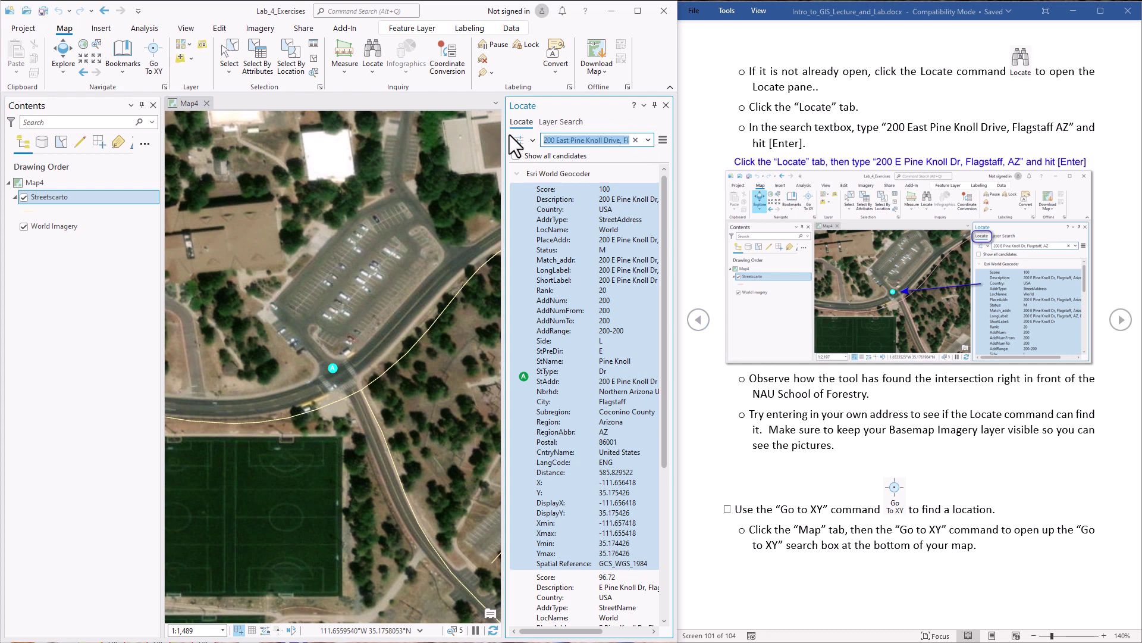
{"action": "left_click", "coordinate": [807, 421]}
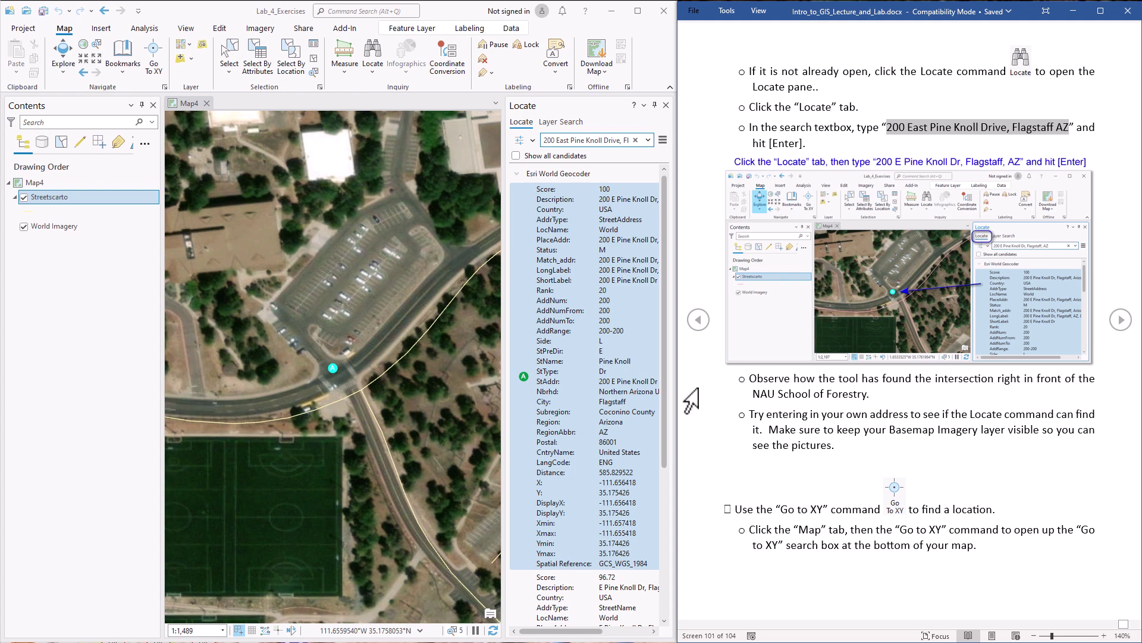
- Close Locate, open Go To XY, and keep the coordinate units as Decimal Degrees
{"action": "left_click", "coordinate": [665, 105]}
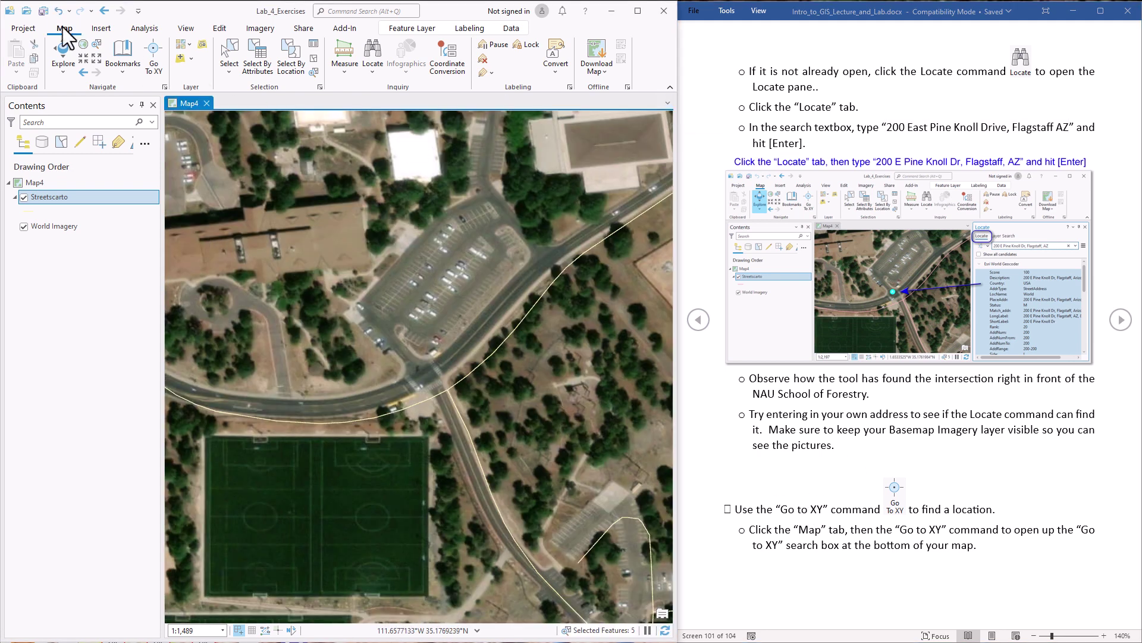
{"action": "left_click", "coordinate": [156, 56]}
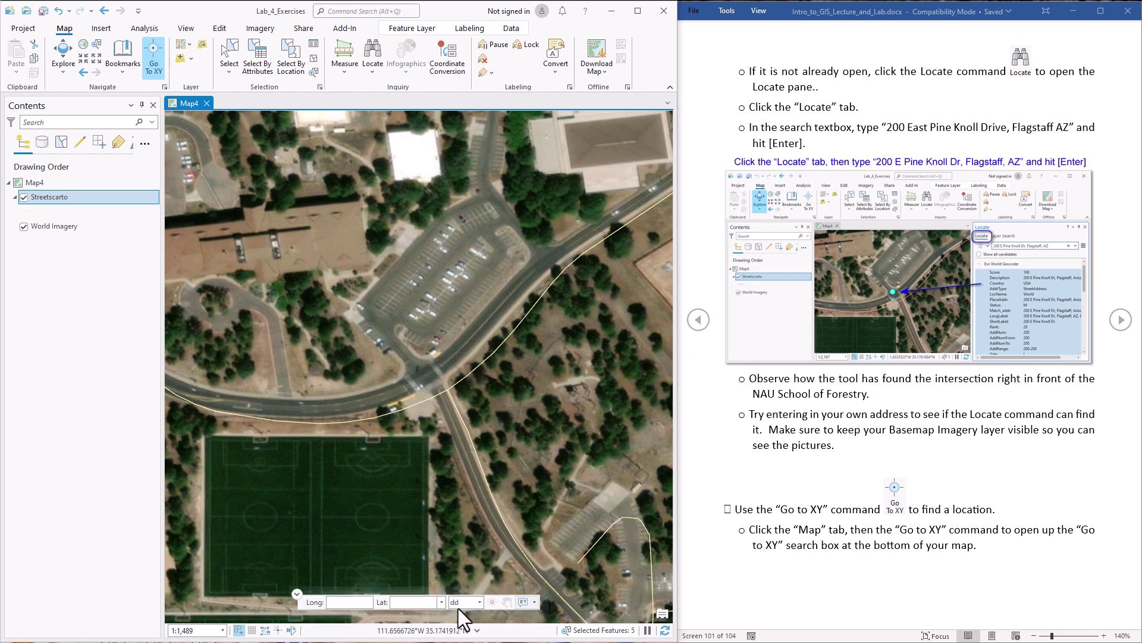
{"action": "left_click", "coordinate": [370, 602]}
{"action": "scroll", "coordinate": [768, 440], "scroll_direction": "down", "scroll_amount": 1}
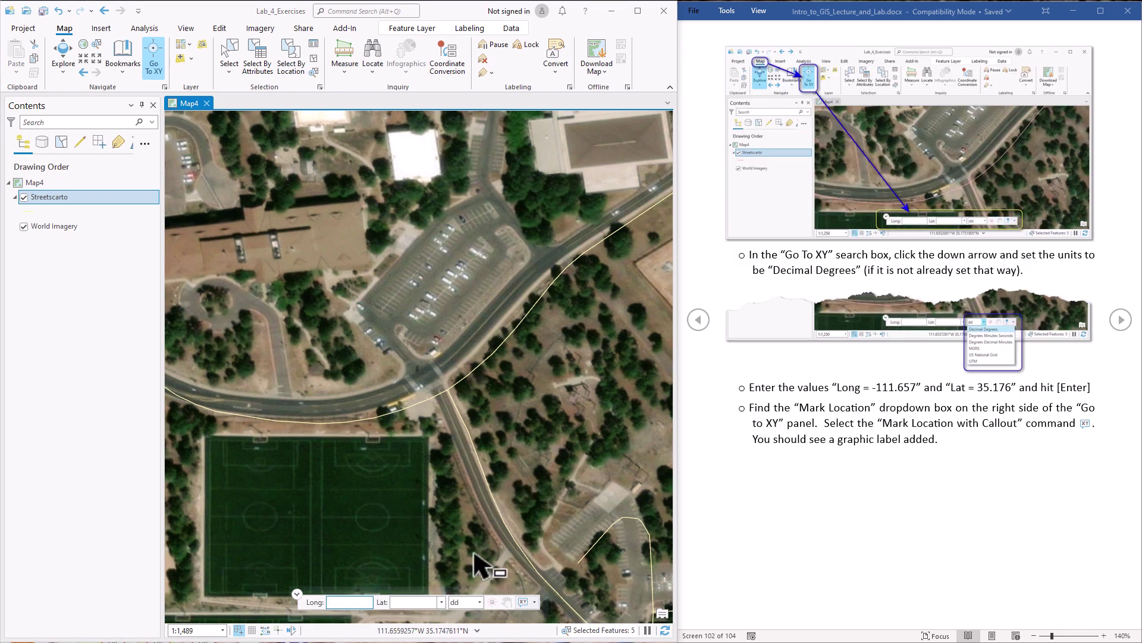
{"action": "left_click", "coordinate": [480, 602]}
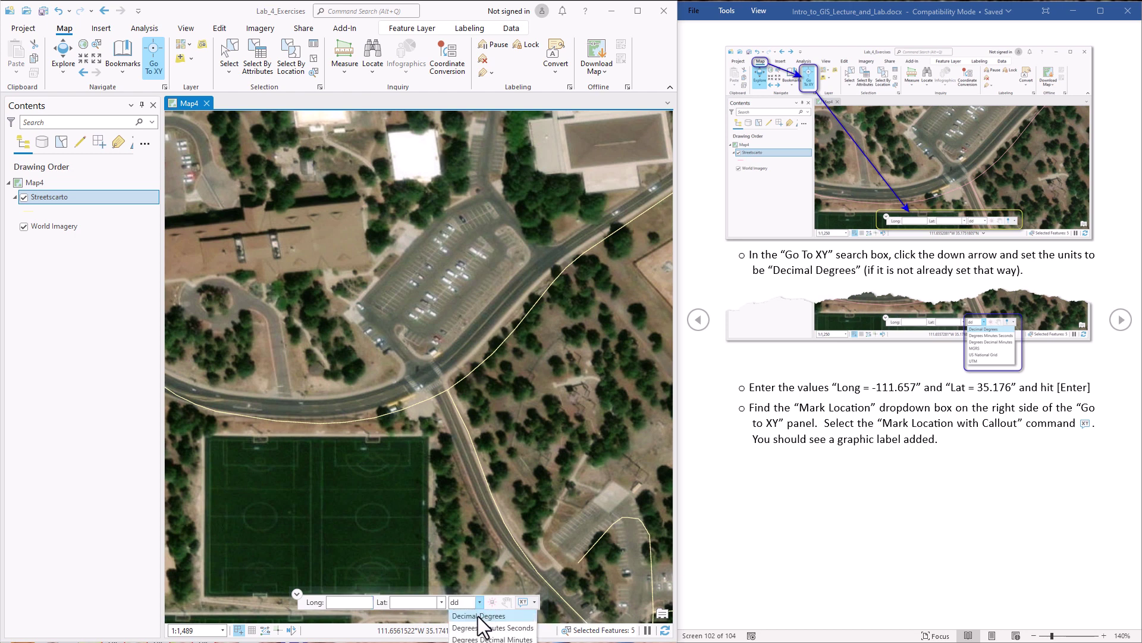
{"action": "left_click", "coordinate": [478, 617]}
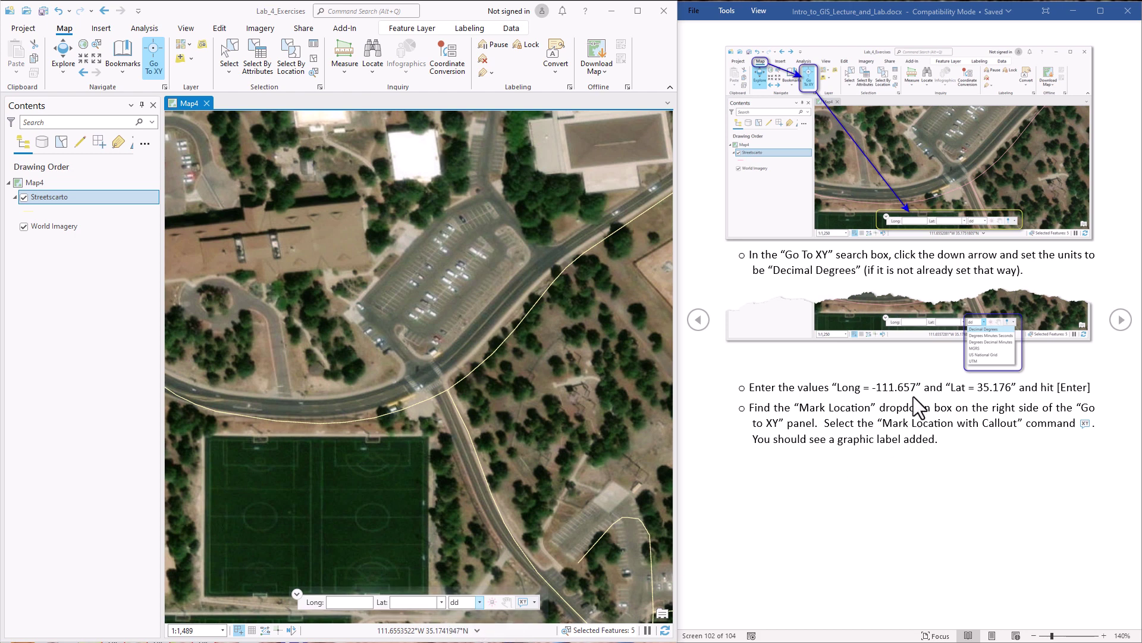
{"action": "double_click", "coordinate": [874, 388]}
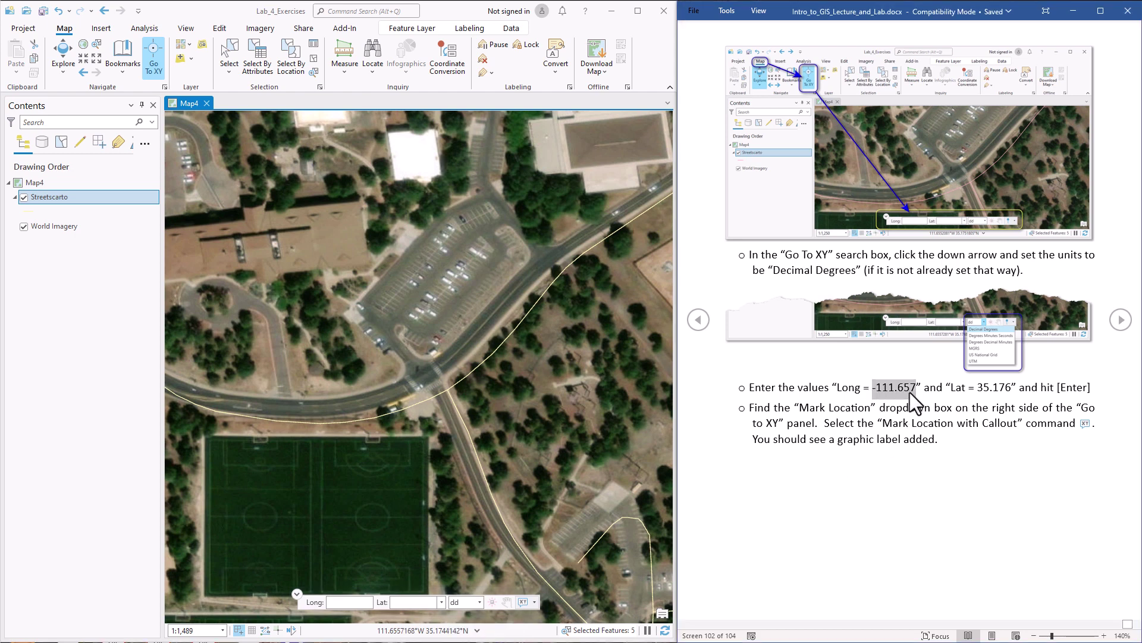
- Go to longitude -111.657, latitude 35.176 in Go To XY
{"action": "left_click", "coordinate": [348, 602]}
{"action": "key", "text": "ctrl+v"}
{"action": "left_click", "coordinate": [976, 388]}
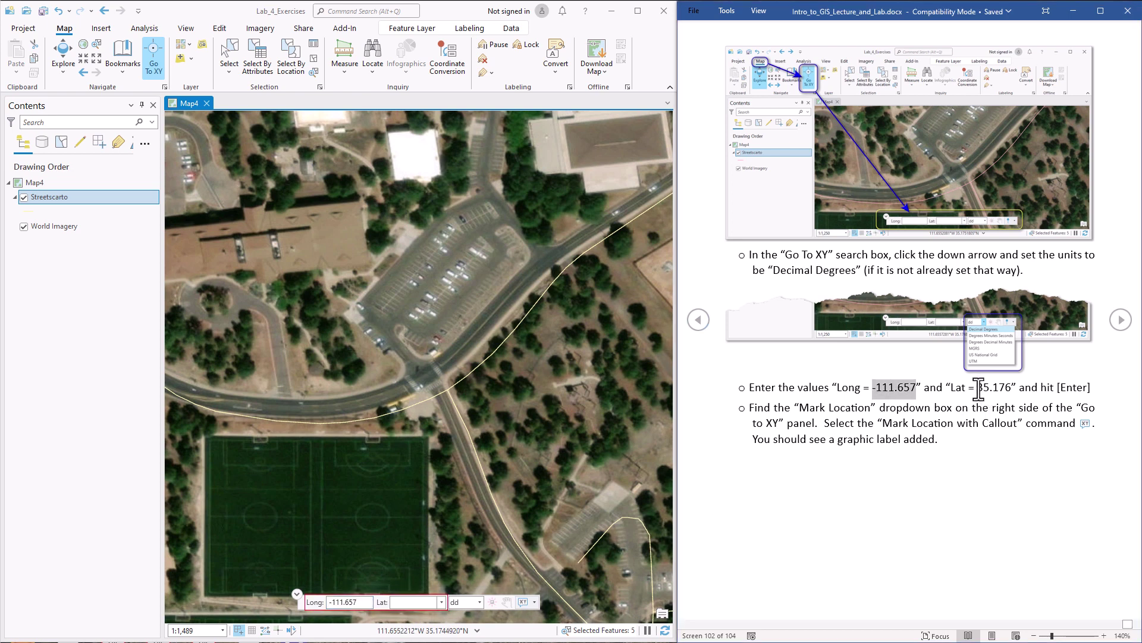
{"action": "left_click_drag", "start_coordinate": [979, 388], "coordinate": [1012, 388]}
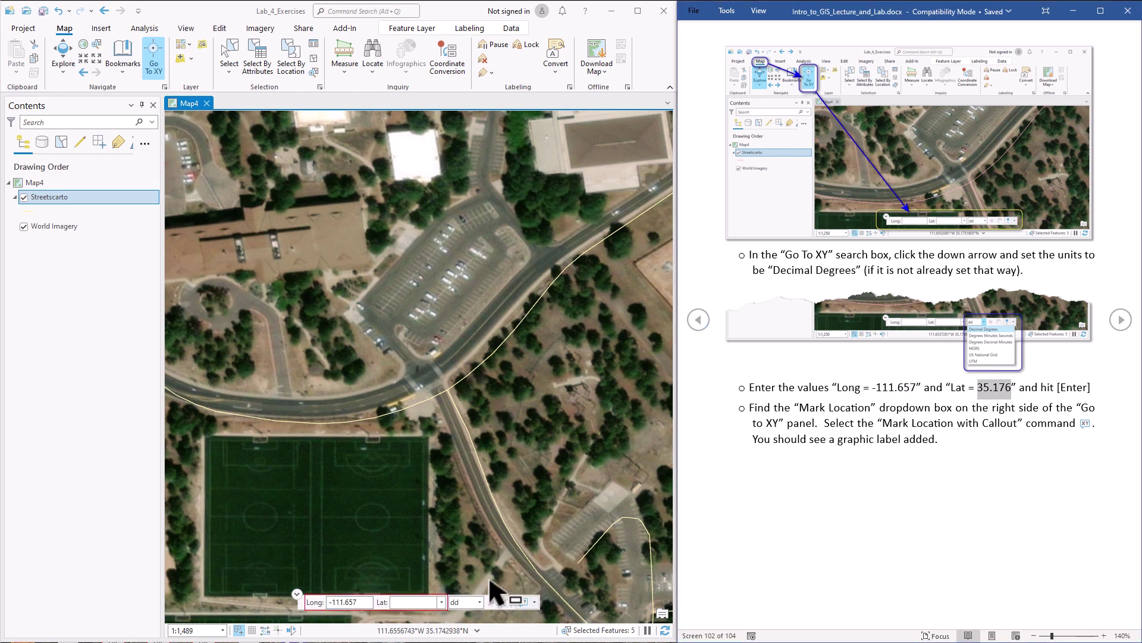
{"action": "left_click", "coordinate": [403, 602]}
{"action": "key", "text": "ctrl+v"}
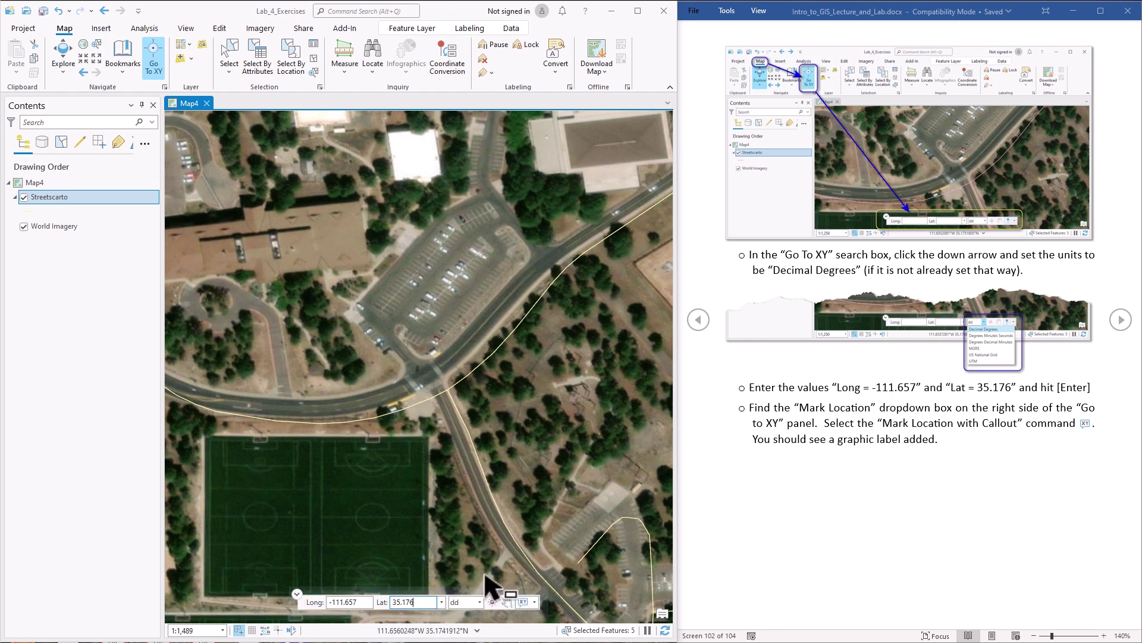
{"action": "key", "text": "Return"}
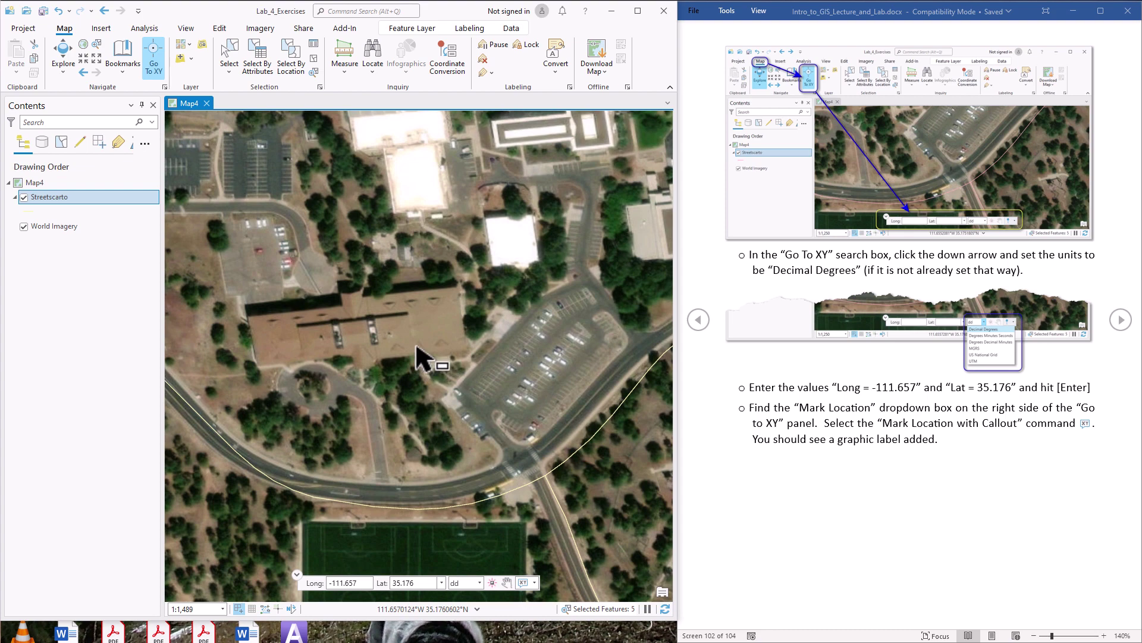
- Mark the point with a '-111.657, 35.176' callout and select the new Graphics Layer
{"action": "left_click", "coordinate": [534, 582]}
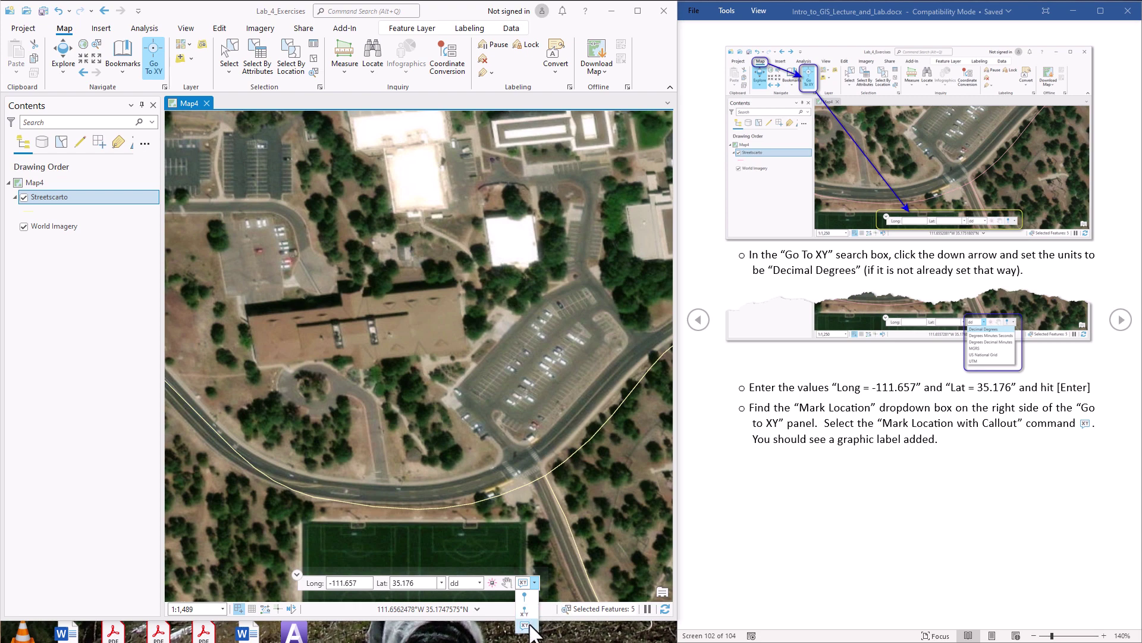
{"action": "left_click", "coordinate": [524, 584]}
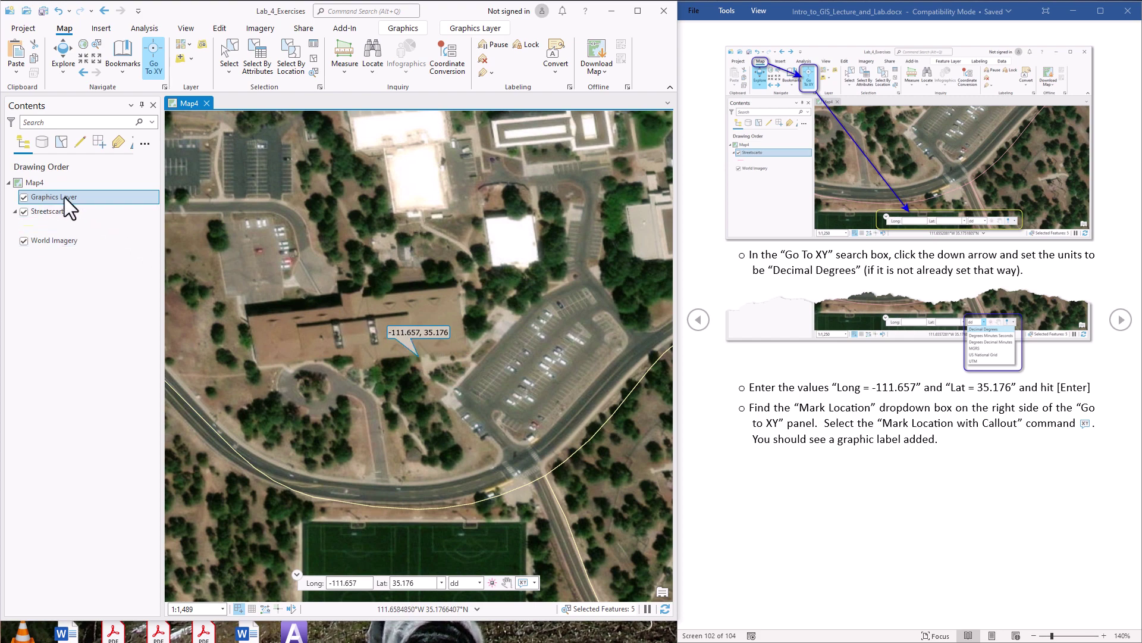
{"action": "left_click", "coordinate": [105, 197]}
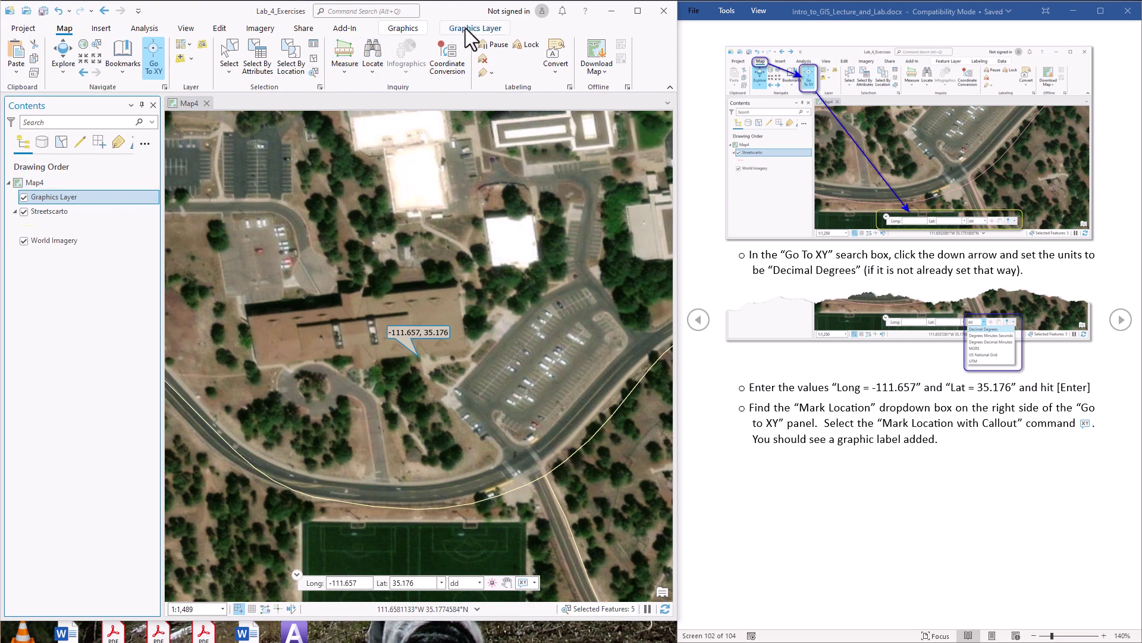
- Drag the coordinate callout below the building, then select it and delete it
{"action": "left_click", "coordinate": [404, 29]}
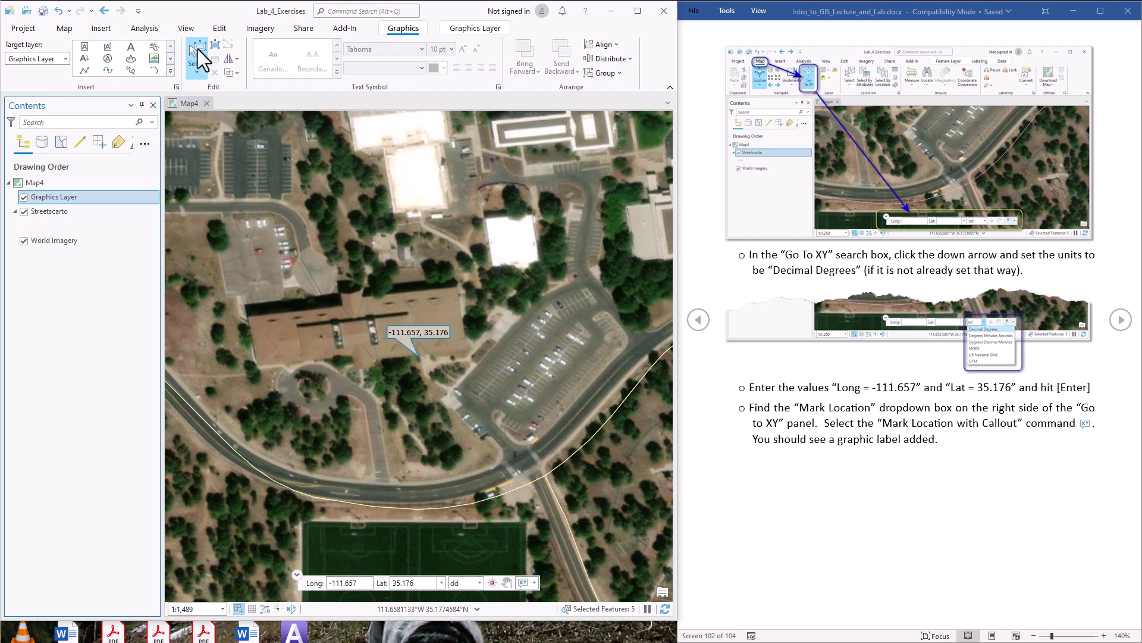
{"action": "left_click_drag", "start_coordinate": [396, 341], "coordinate": [349, 436]}
{"action": "left_click", "coordinate": [402, 333]}
{"action": "left_click", "coordinate": [420, 354]}
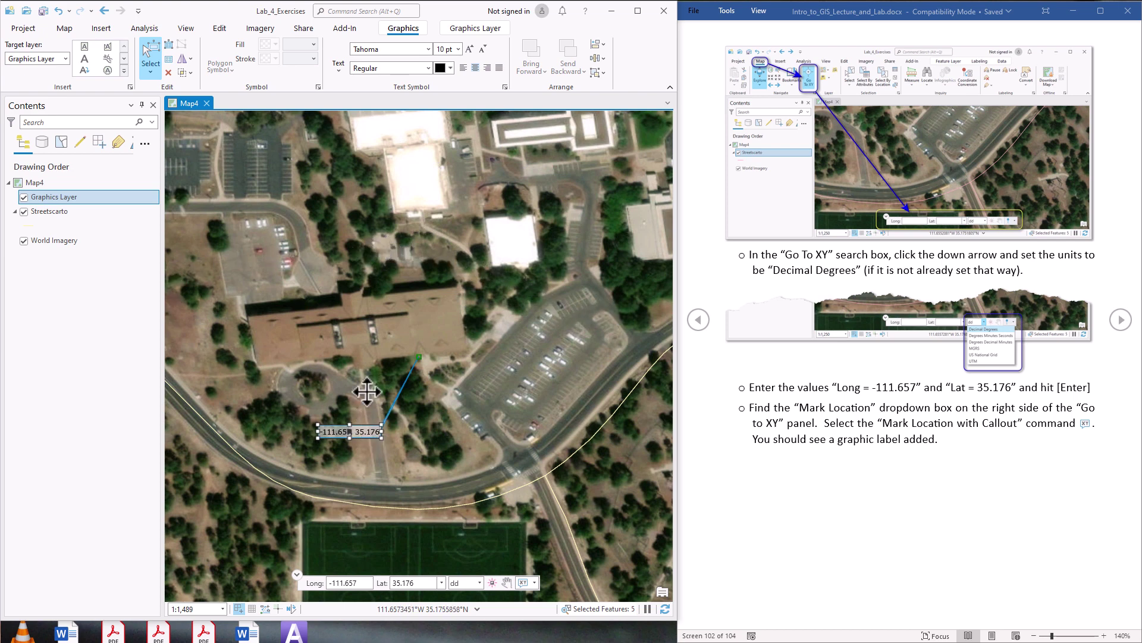
{"action": "key", "text": "Delete"}
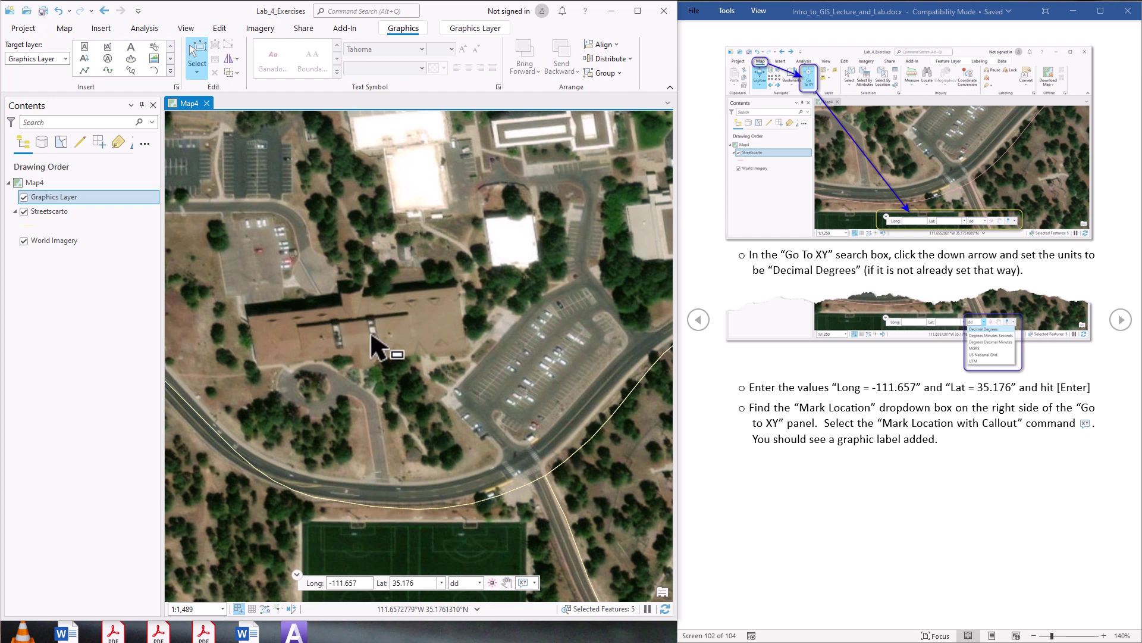